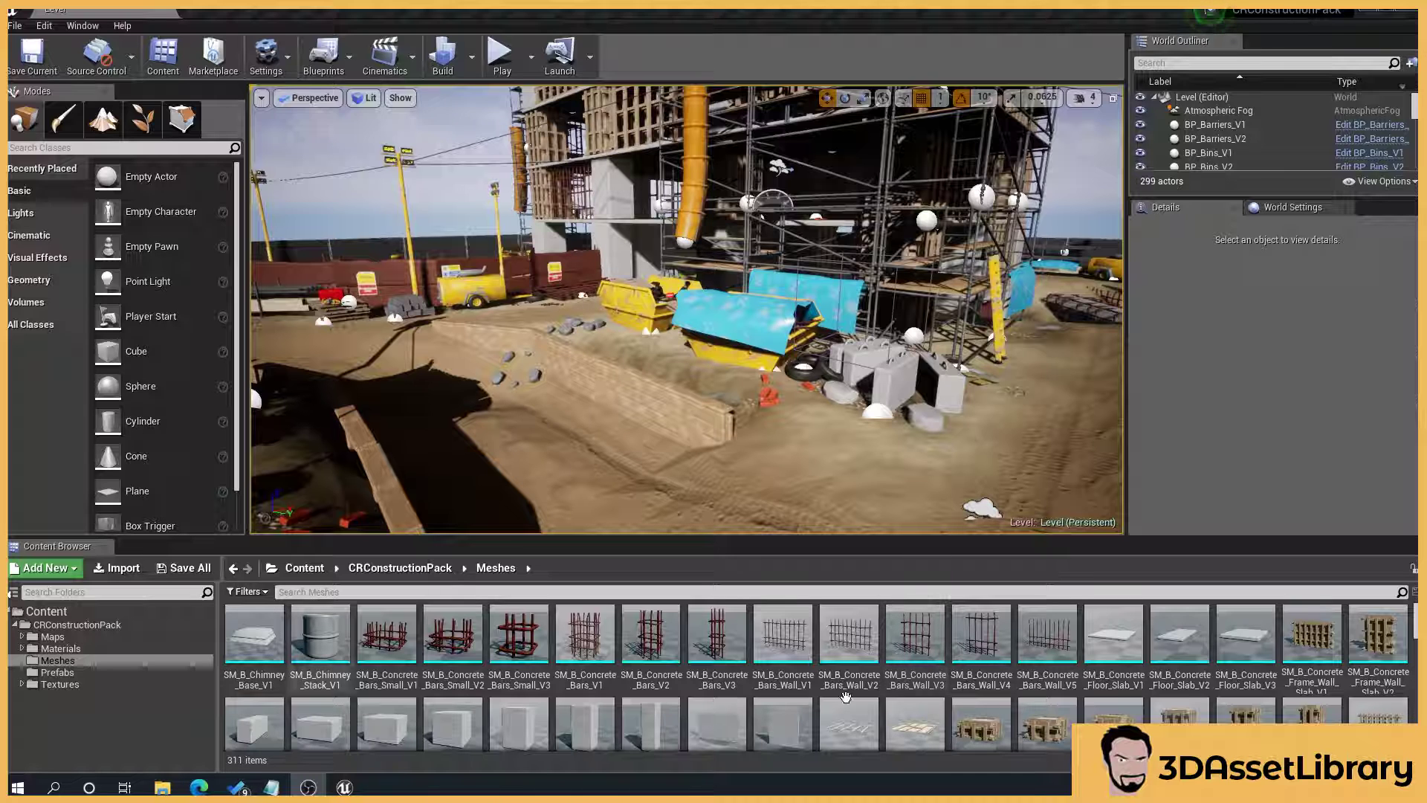
Export the SM_B_Concrete_Bars_V1 mesh as an FBX file into D:\Submit\Unreal\CRConstructionPack, keeping the default export options
click(608, 634)
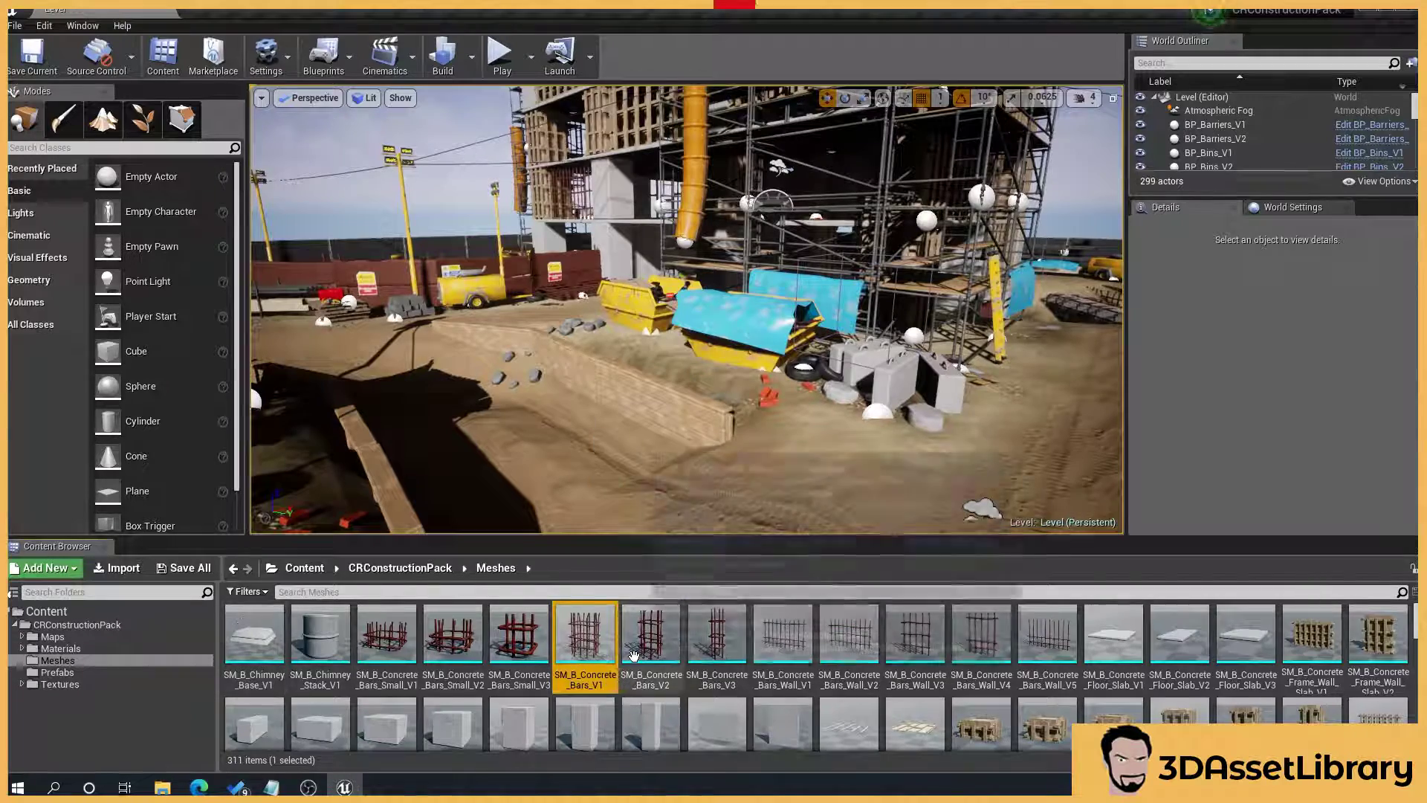
mouse_move(727, 391)
mouse_down()
mouse_move(915, 388)
mouse_move(750, 383)
mouse_up()
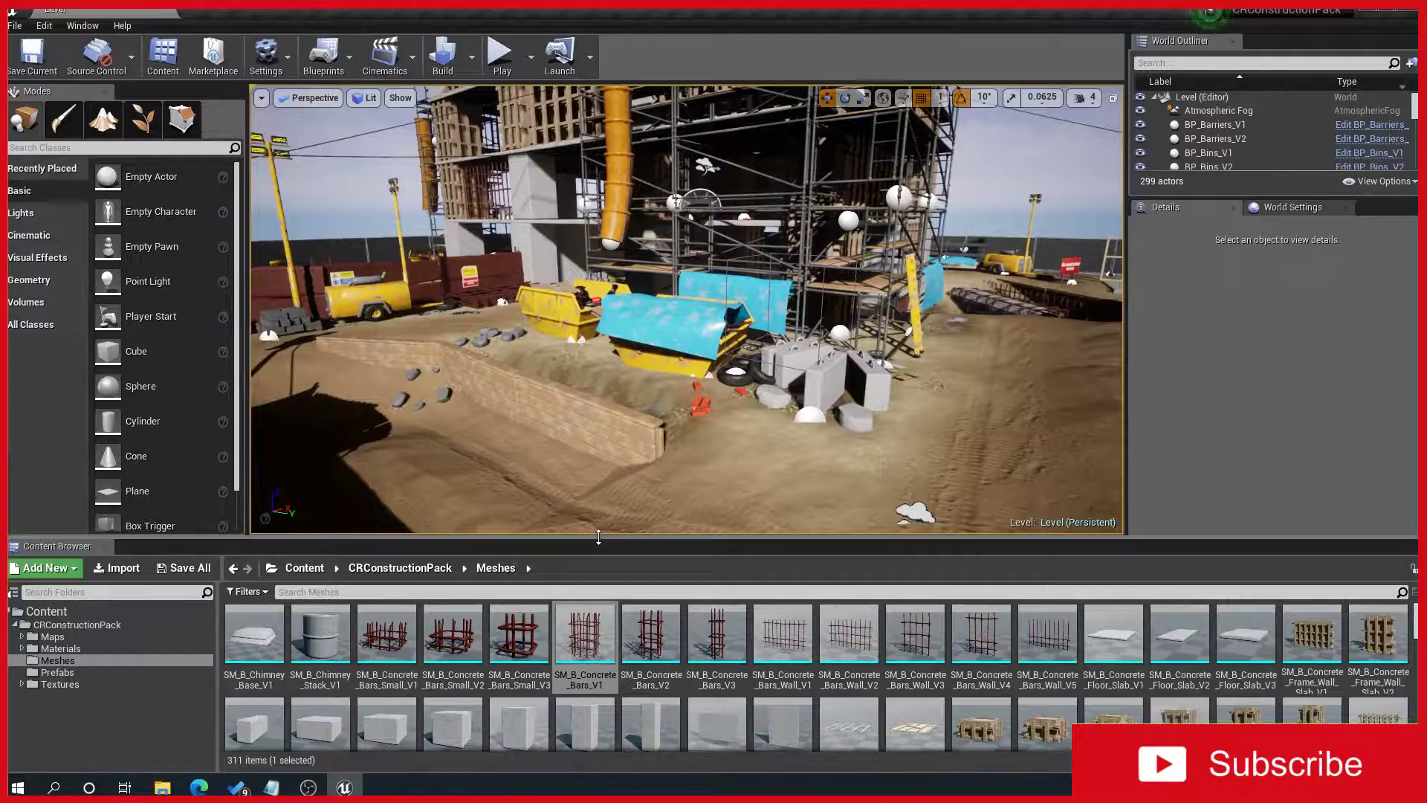
drag(599, 539, 599, 488)
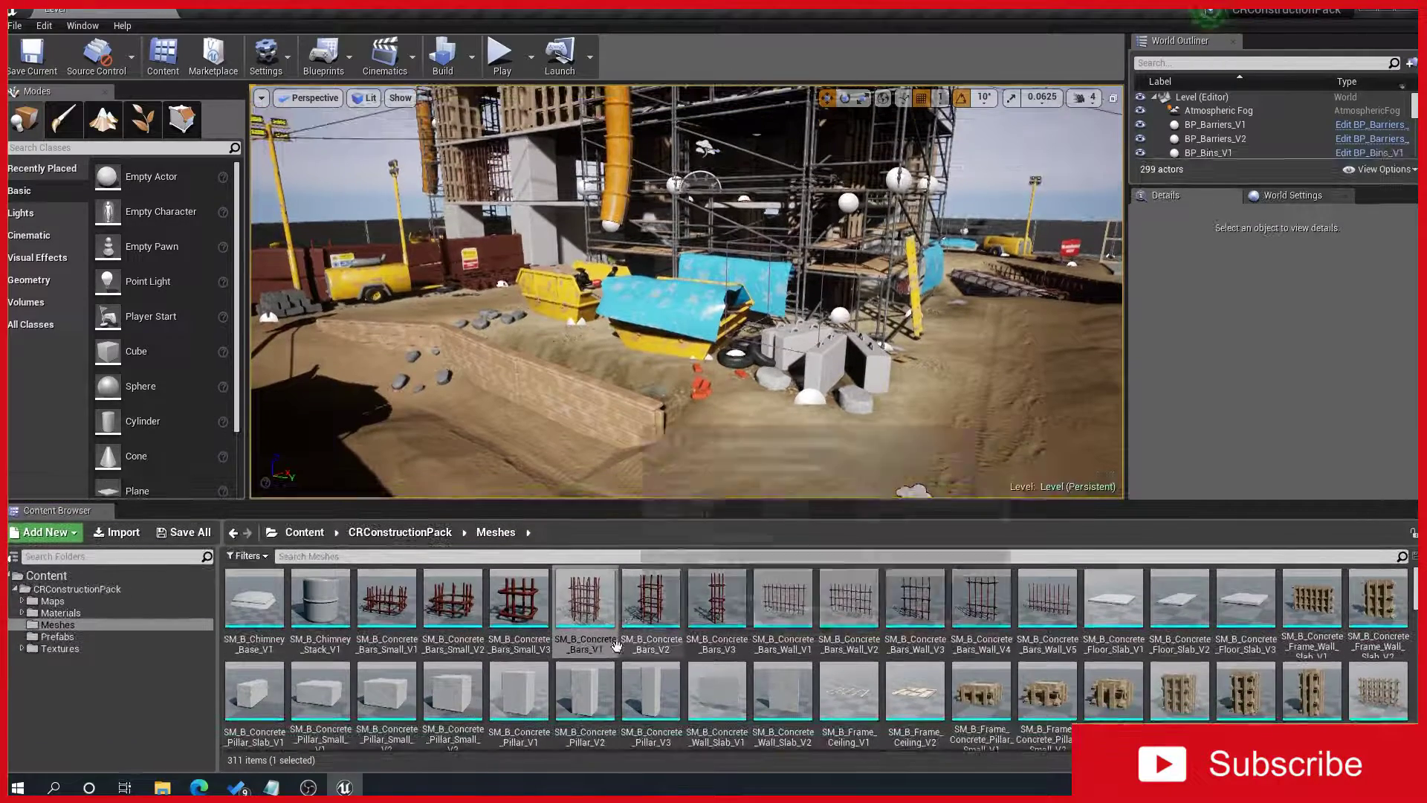
right_click(602, 610)
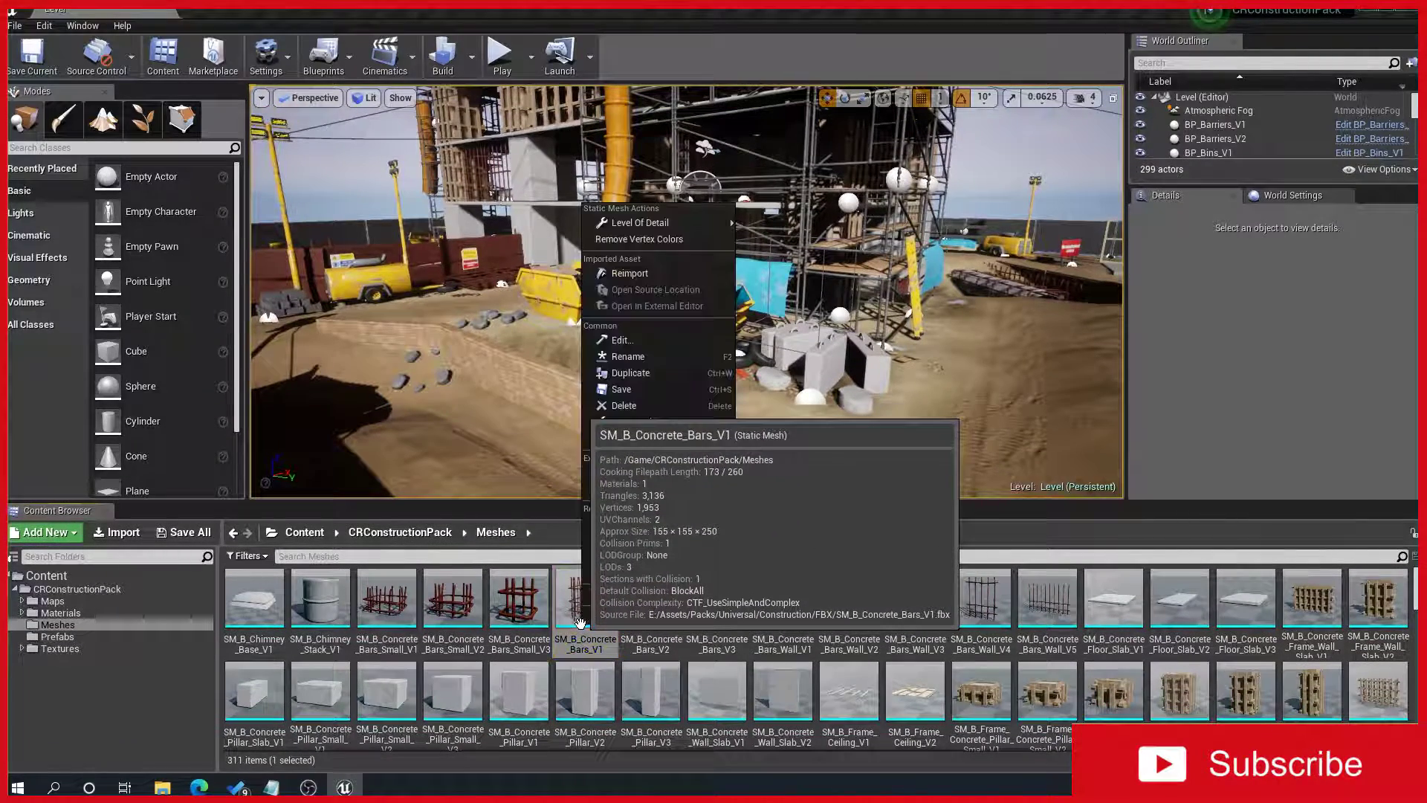
mouse_move(657, 421)
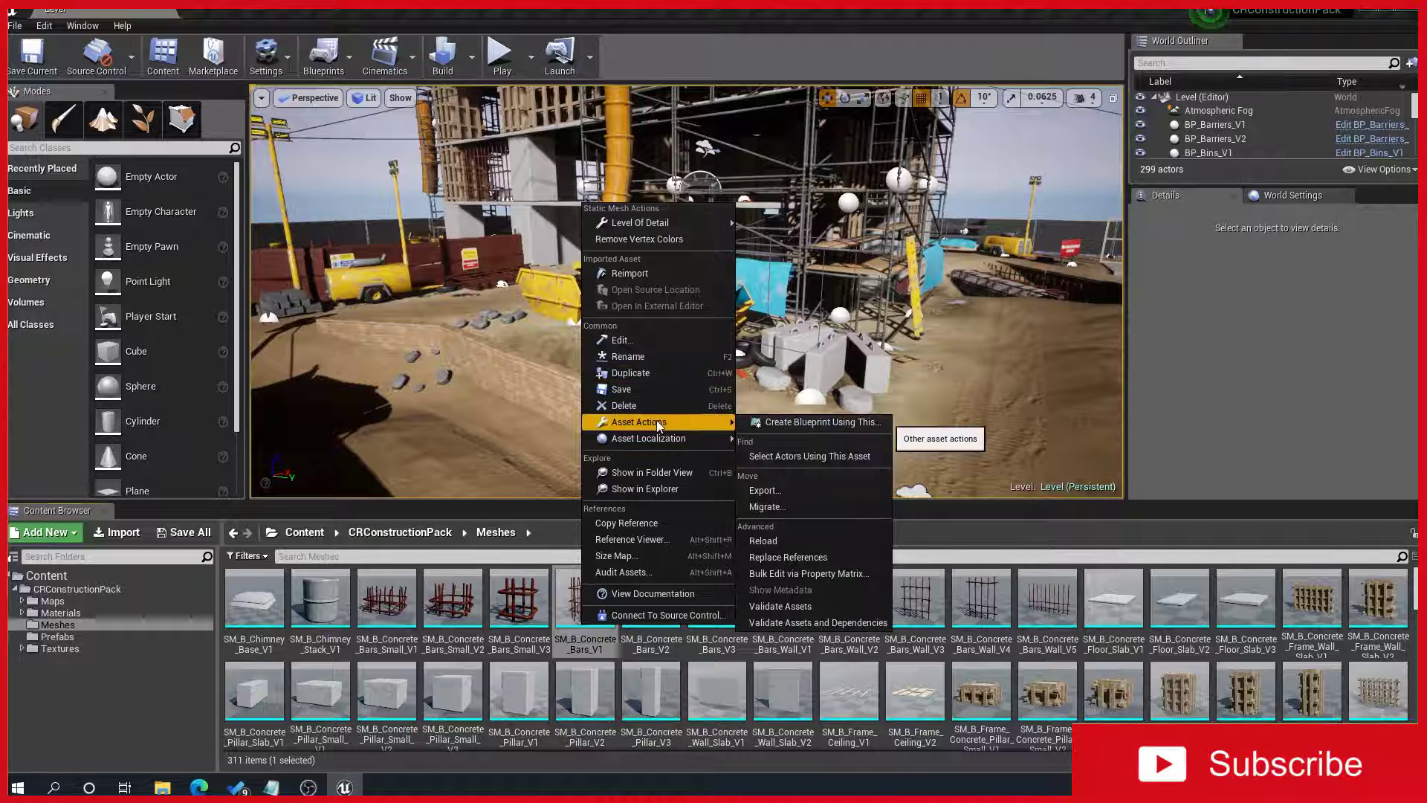
click(766, 489)
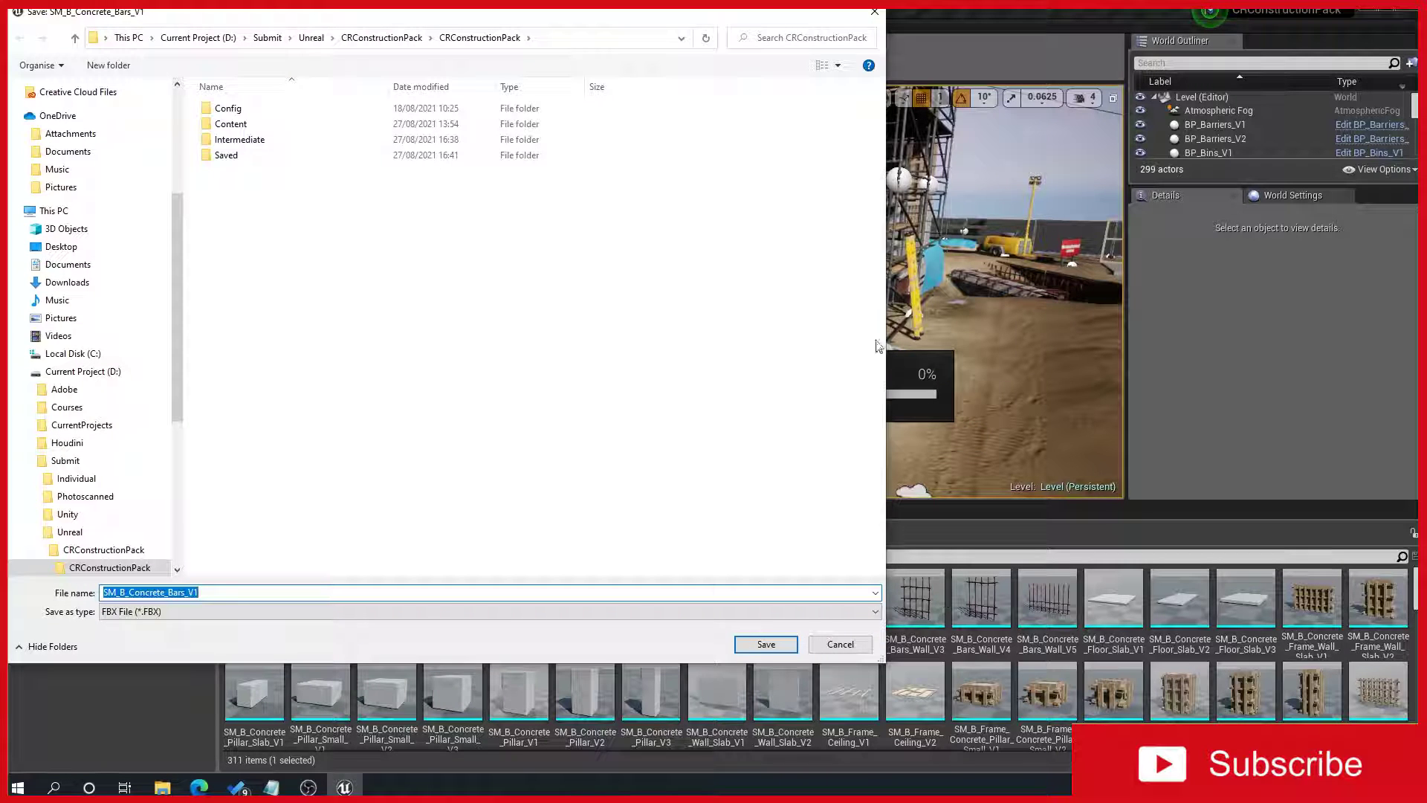
click(382, 38)
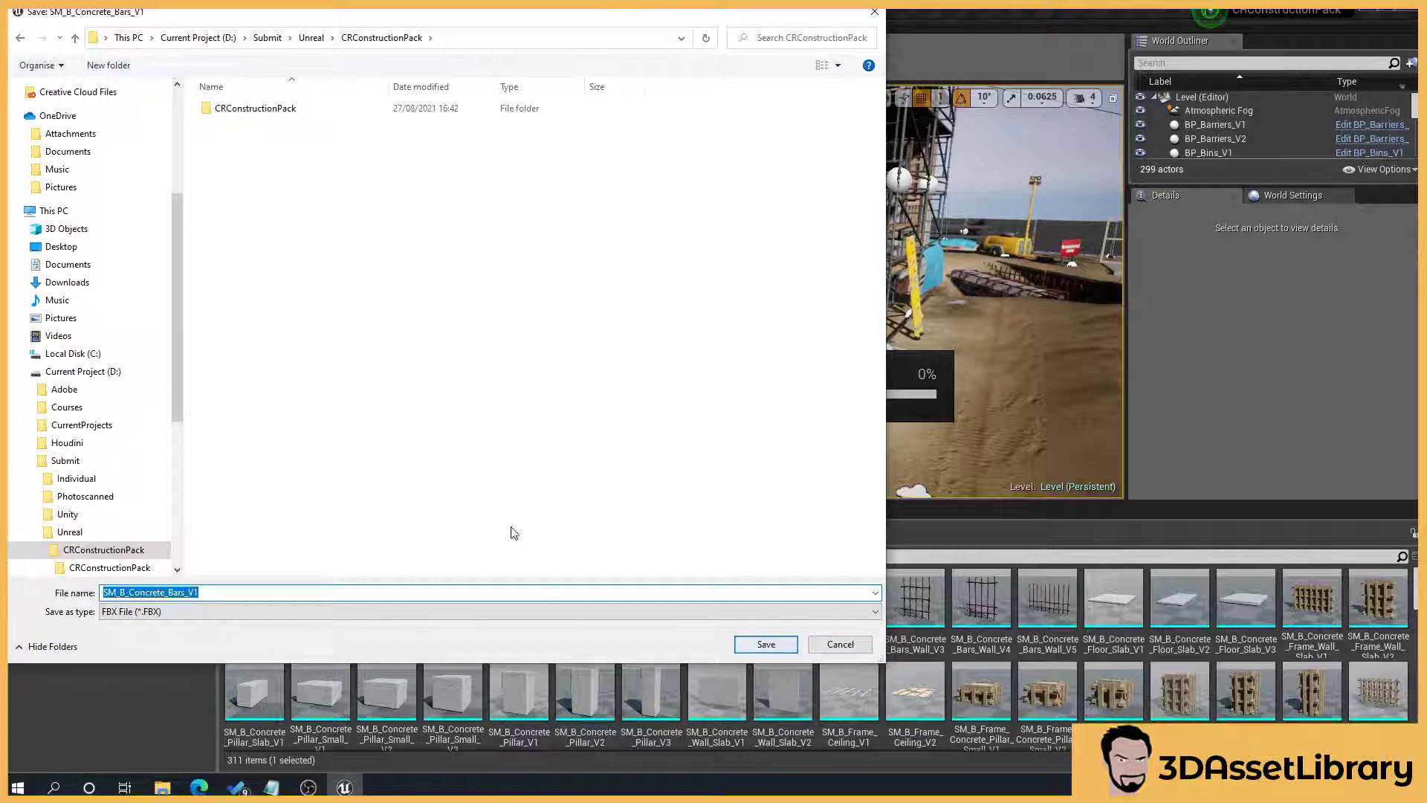
click(766, 645)
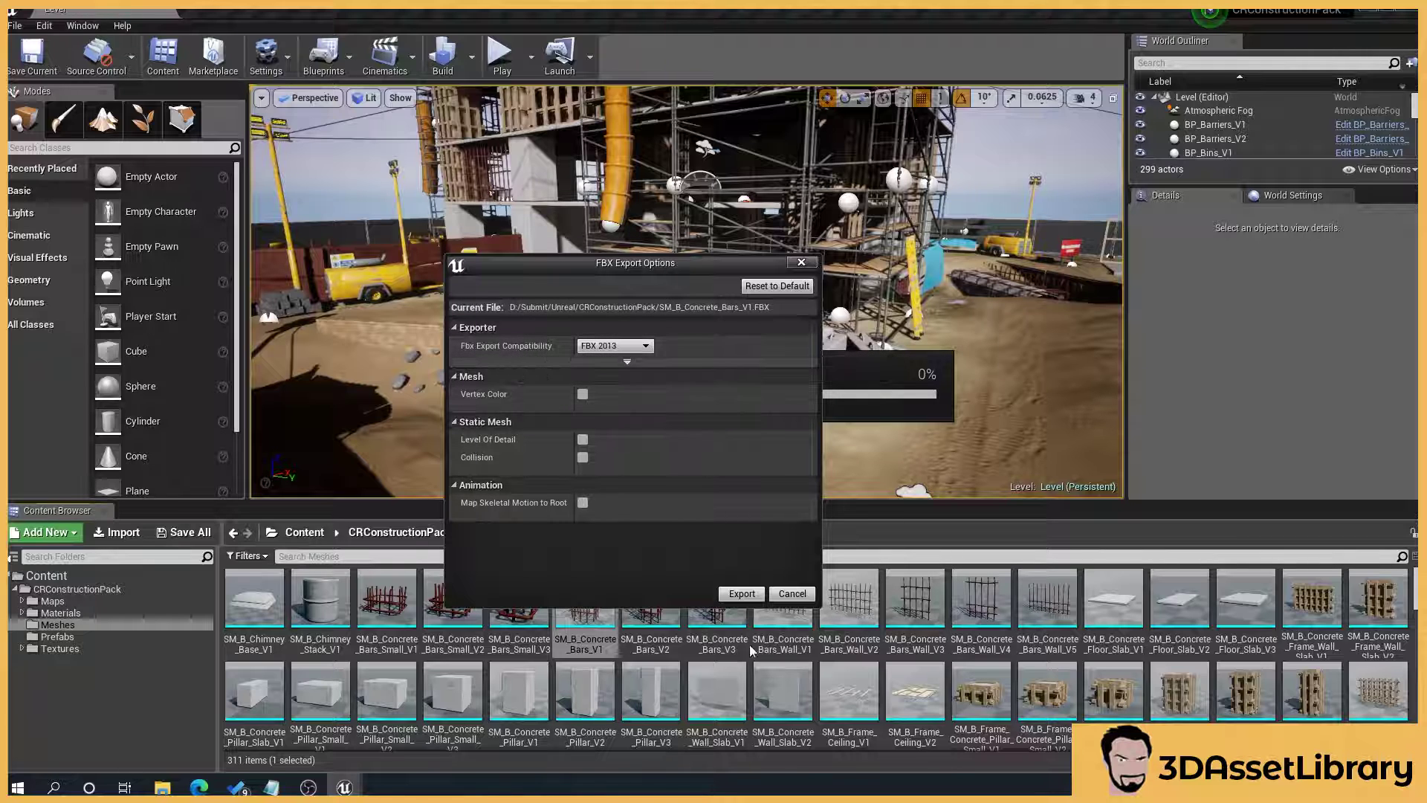
click(749, 595)
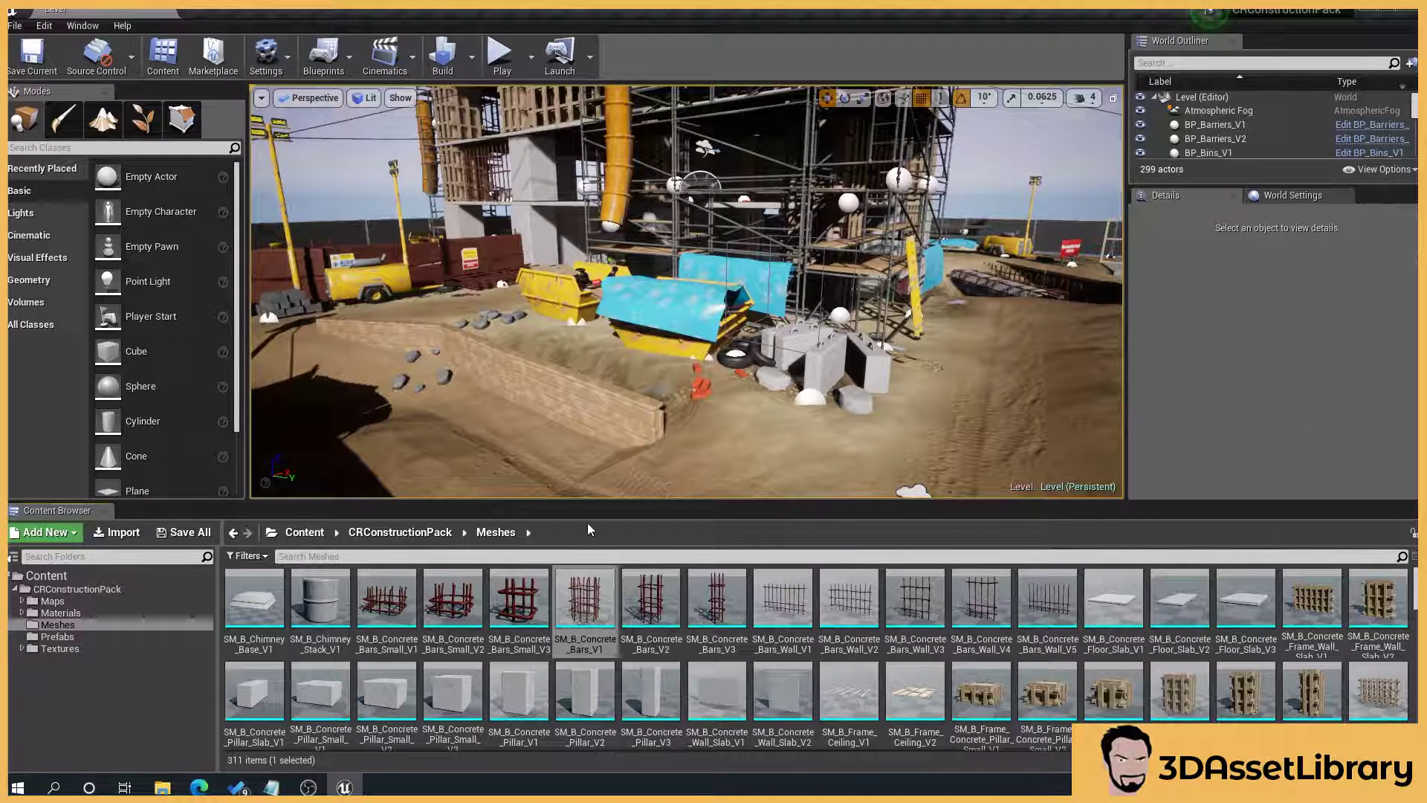
Open the SM_B_Concrete_Bars_V1 mesh's material MI_Stylized_Metals_V1 and locate its color texture in the project content
click(598, 621)
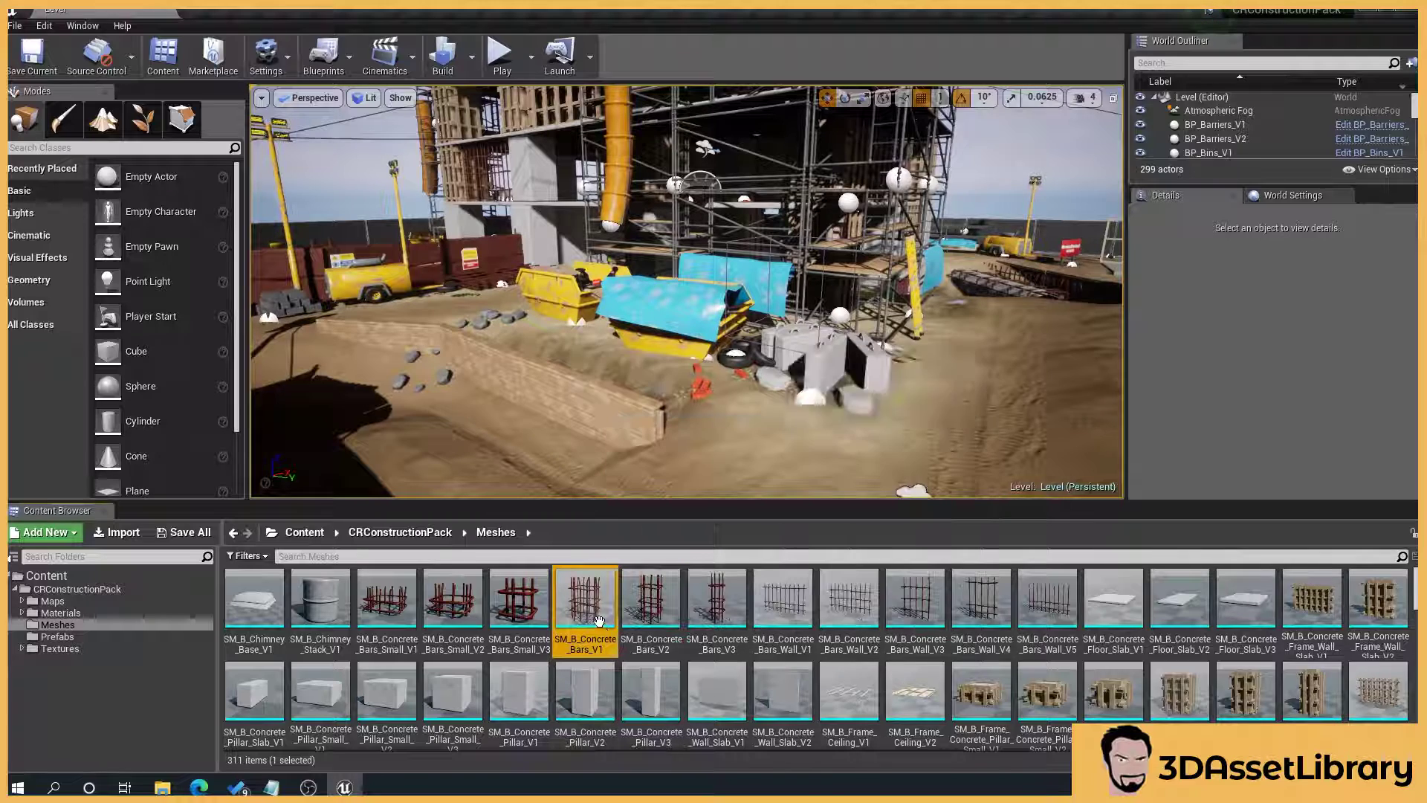
double_click(599, 622)
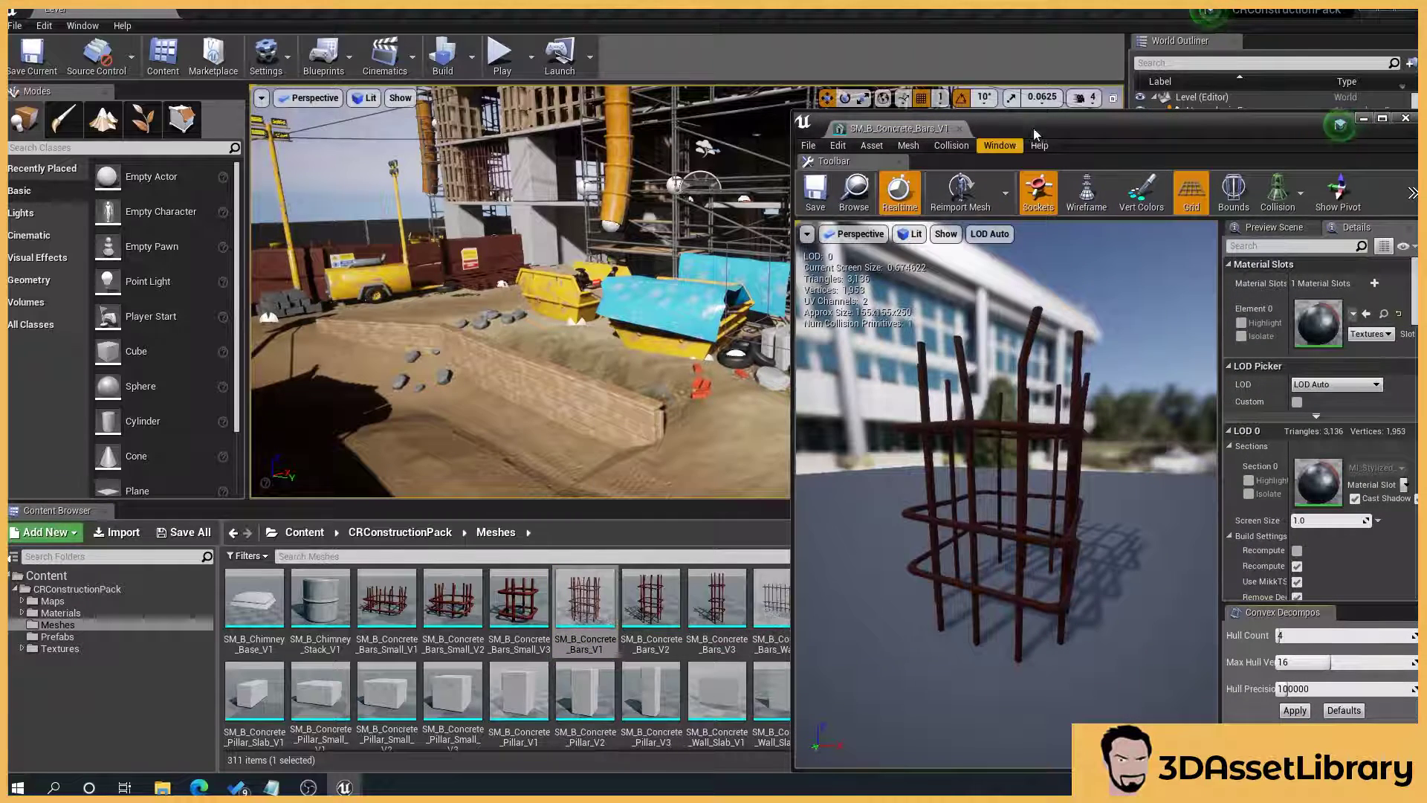
double_click(1040, 123)
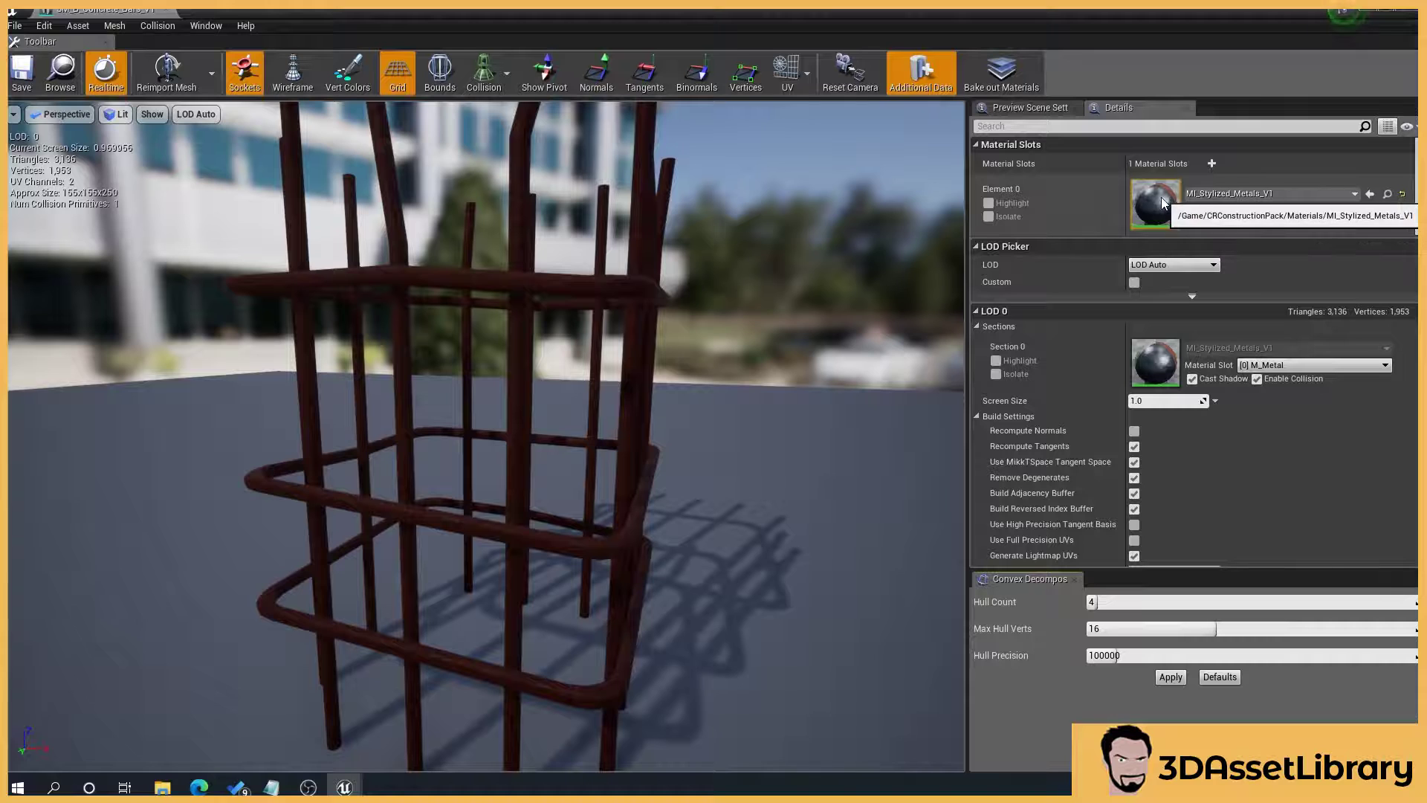
double_click(1157, 205)
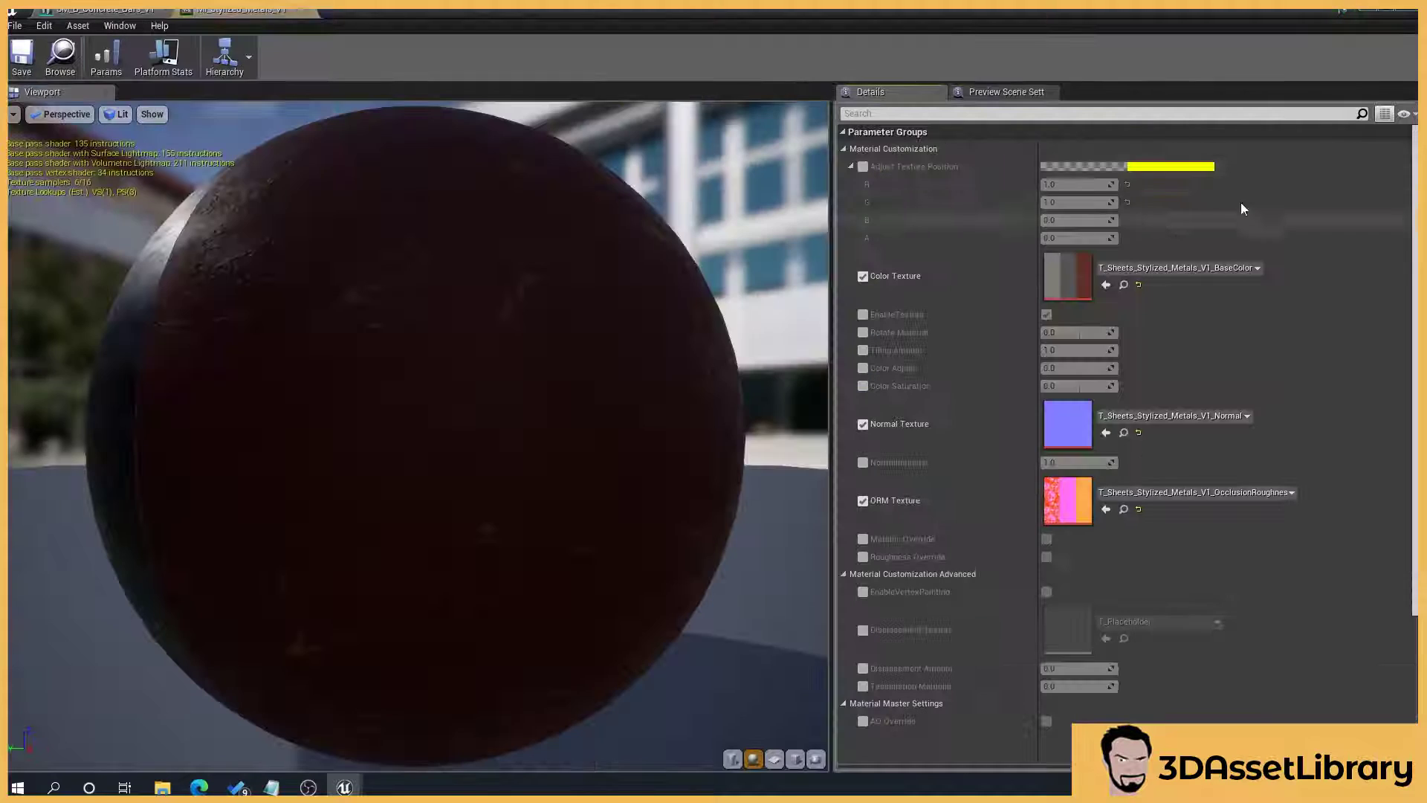
drag(1038, 24, 979, 55)
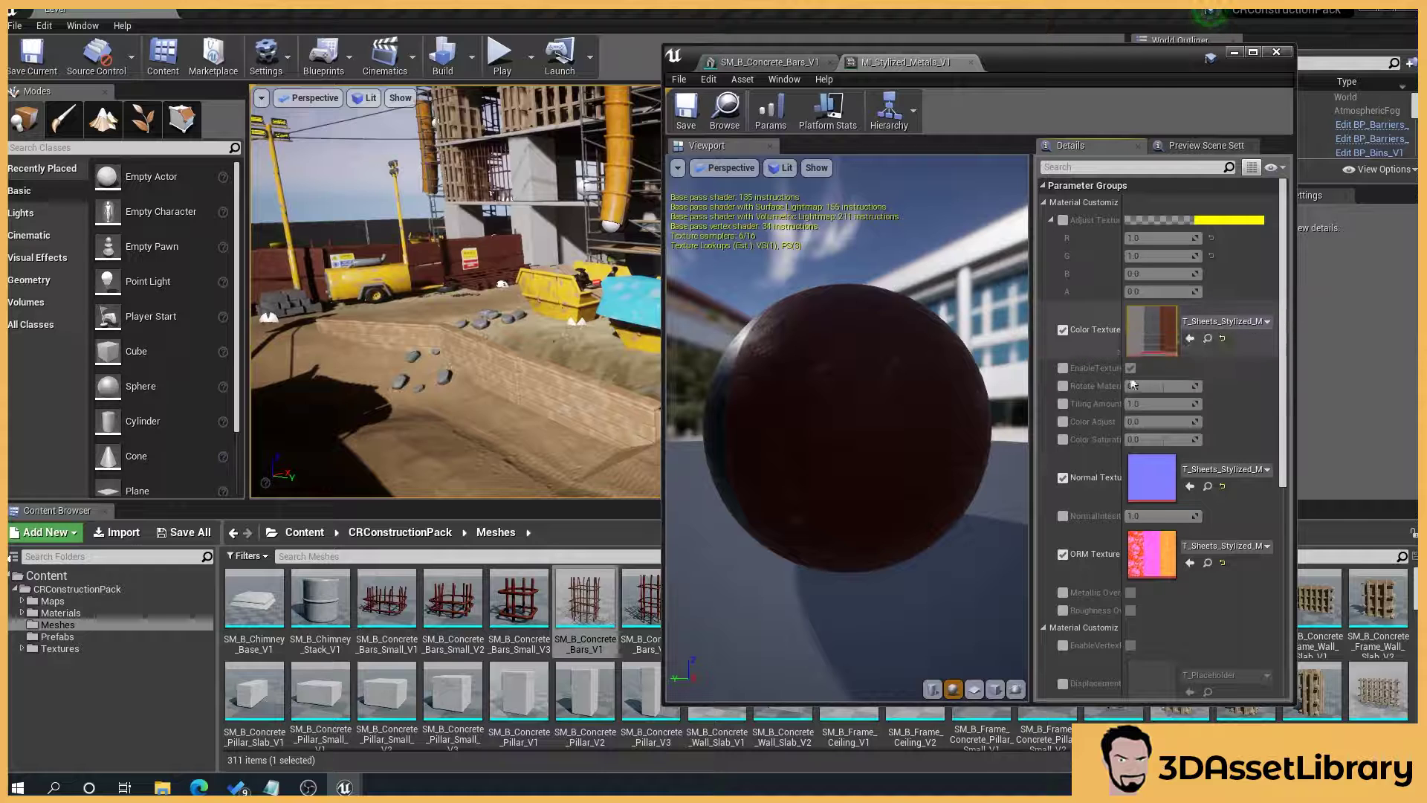
click(1208, 339)
drag(1012, 63, 1170, 67)
Export the T_Sheets_Stylized_Metals_V1 BaseColor, Normal and OcclusionRoughnessMetallic textures as Targa files into the CRConstructionPack folder
ctrl+click(672, 660)
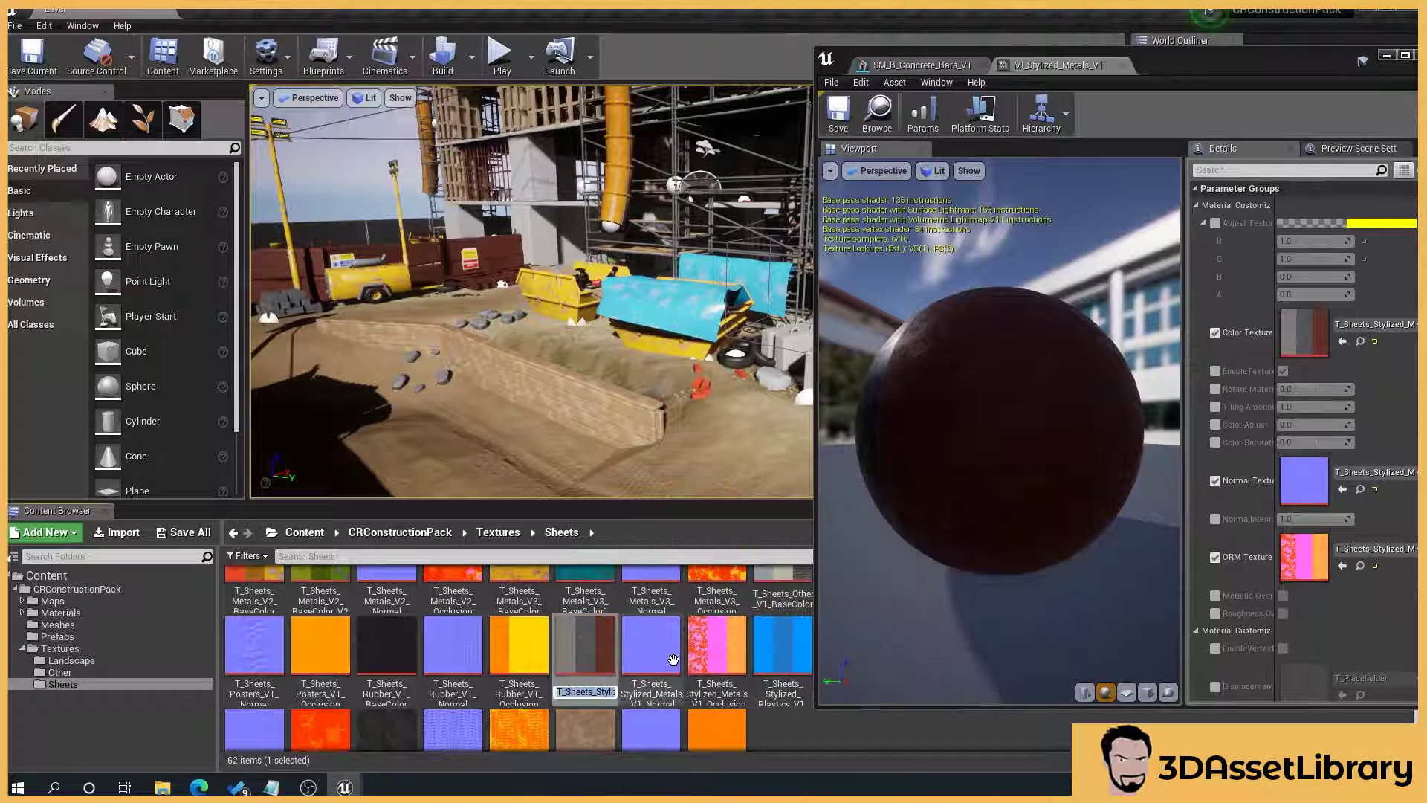
ctrl+click(720, 659)
right_click(720, 659)
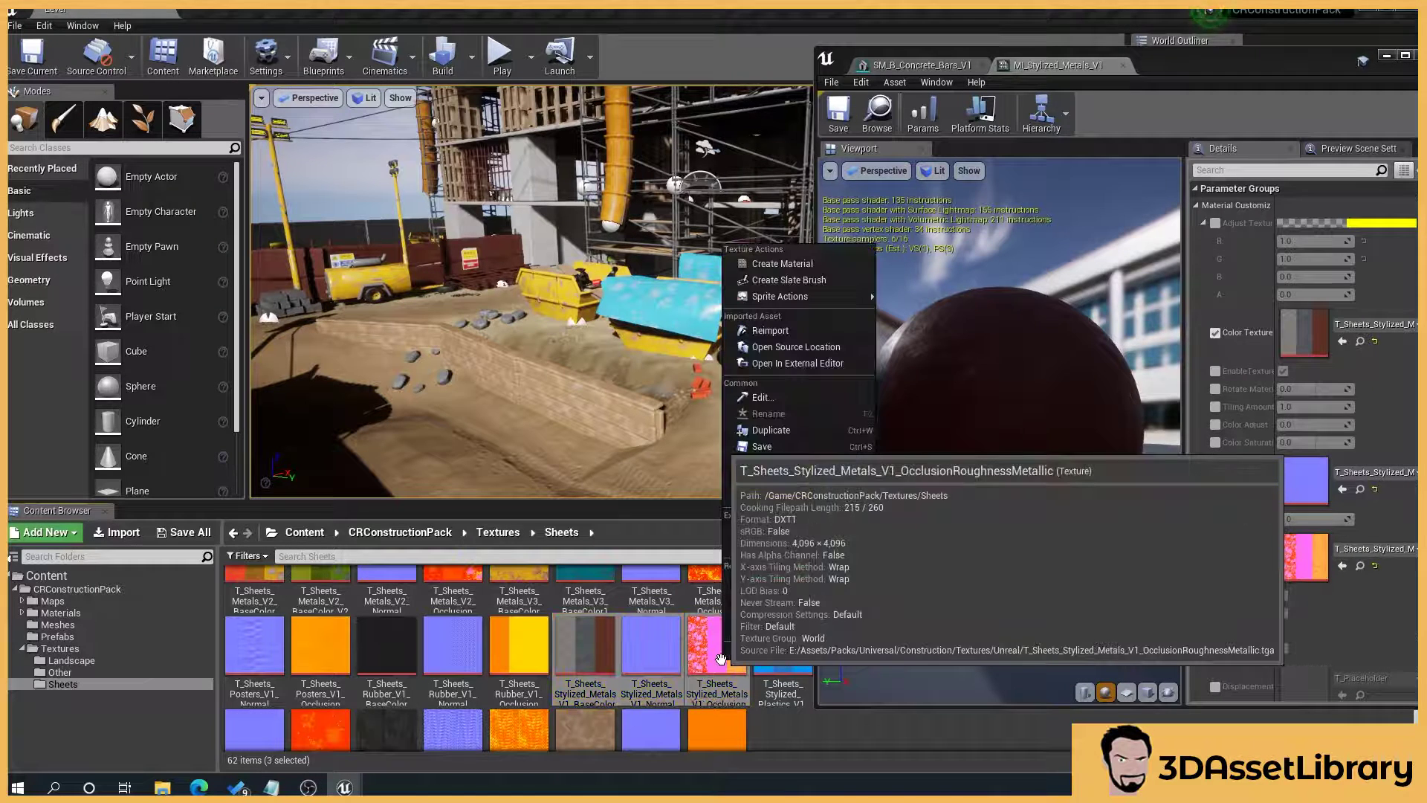
mouse_move(867, 478)
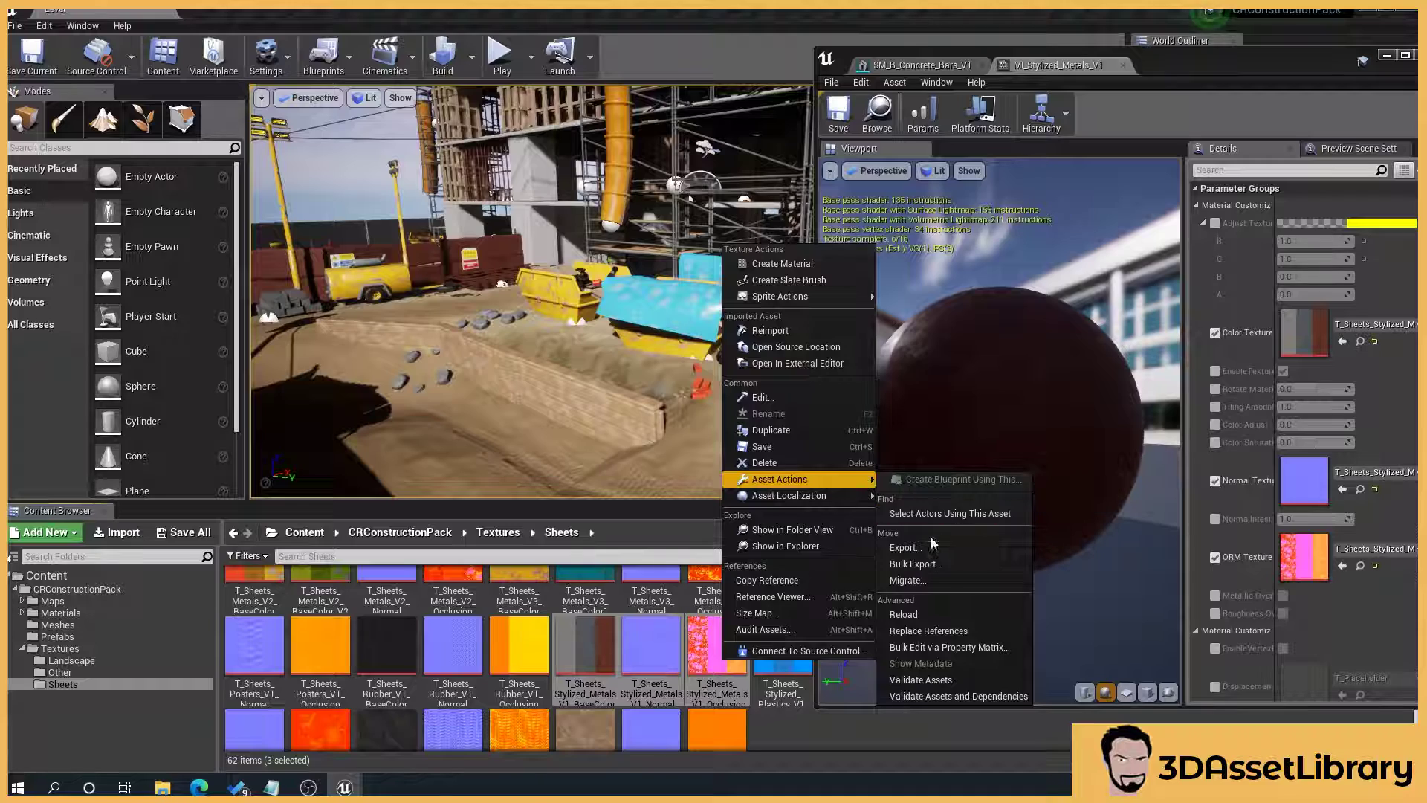
click(913, 547)
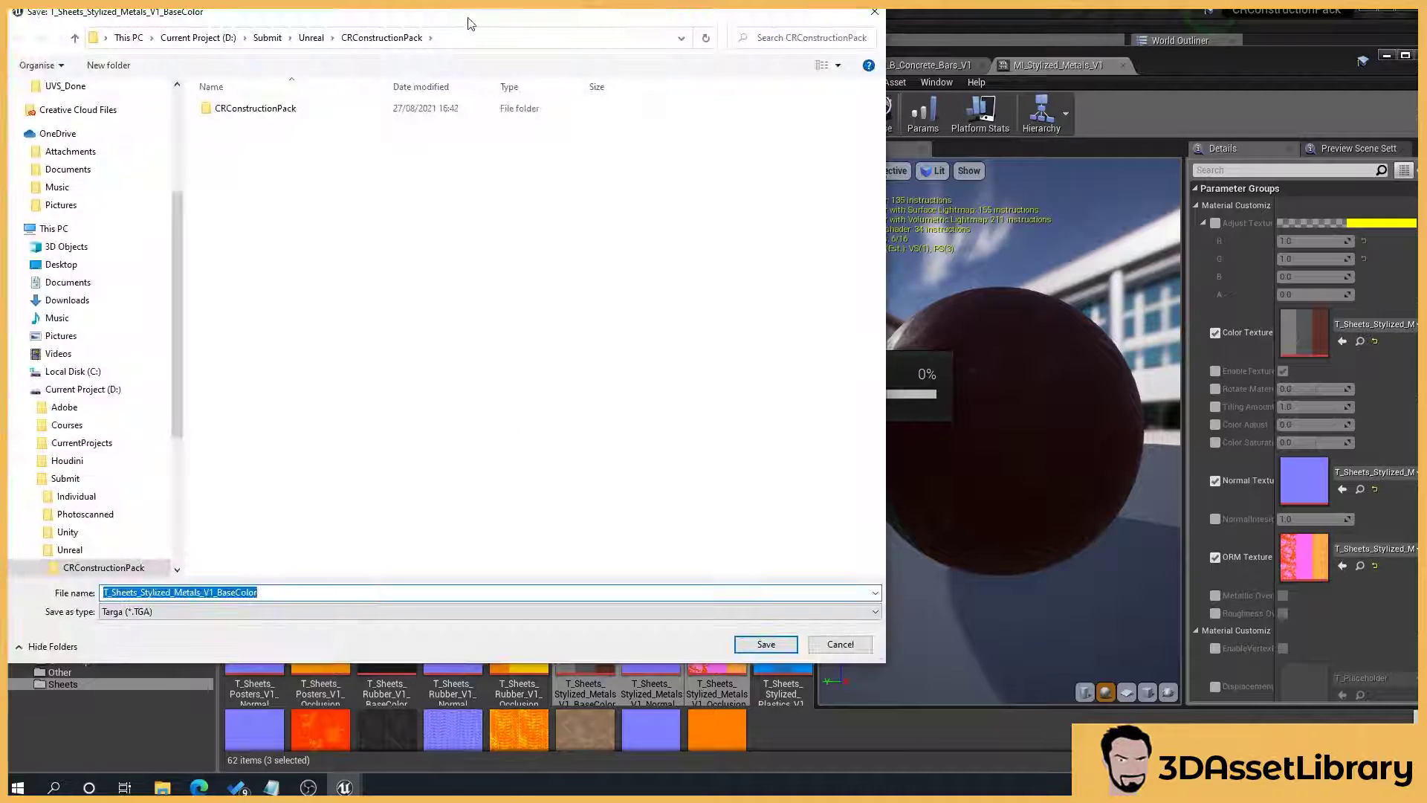
drag(468, 24, 552, 67)
click(847, 688)
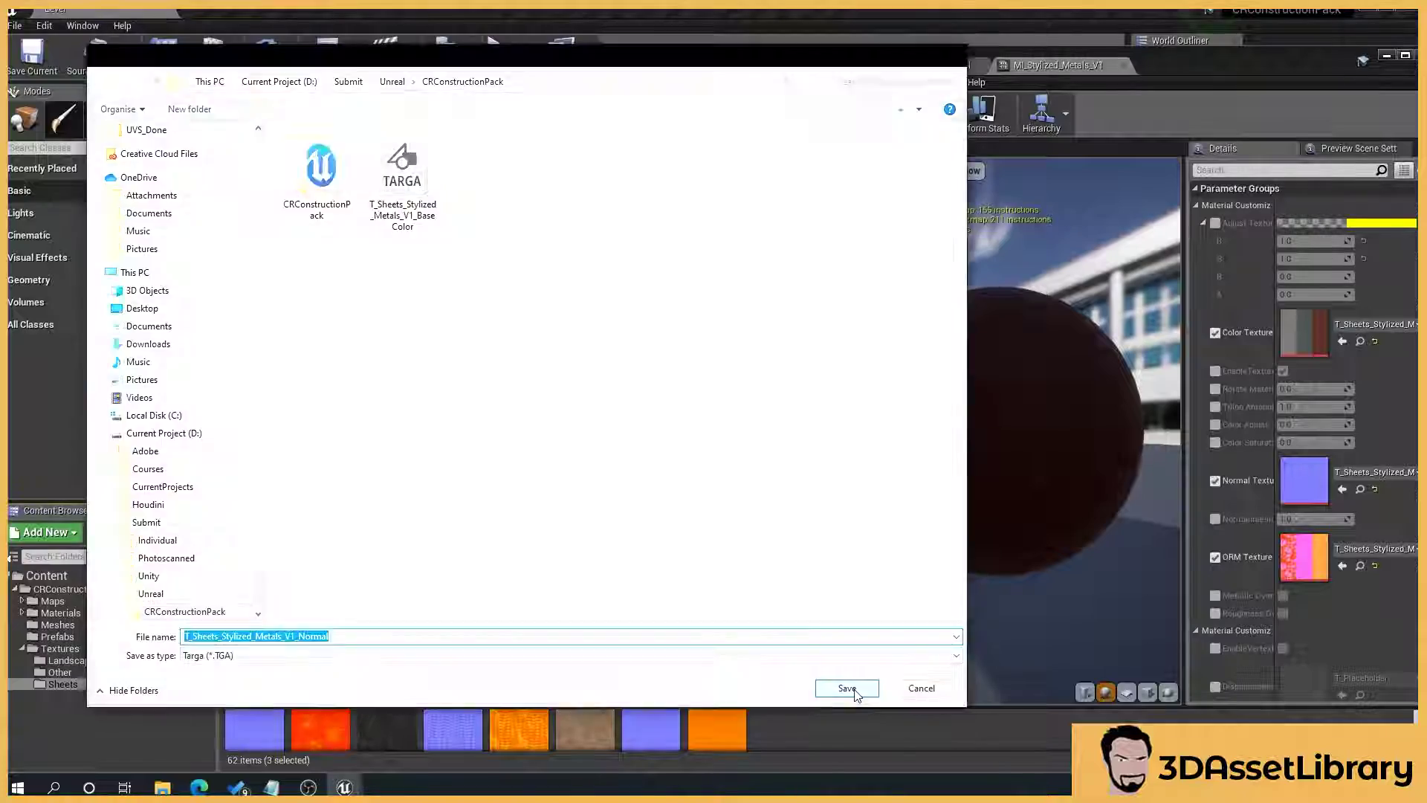
click(855, 689)
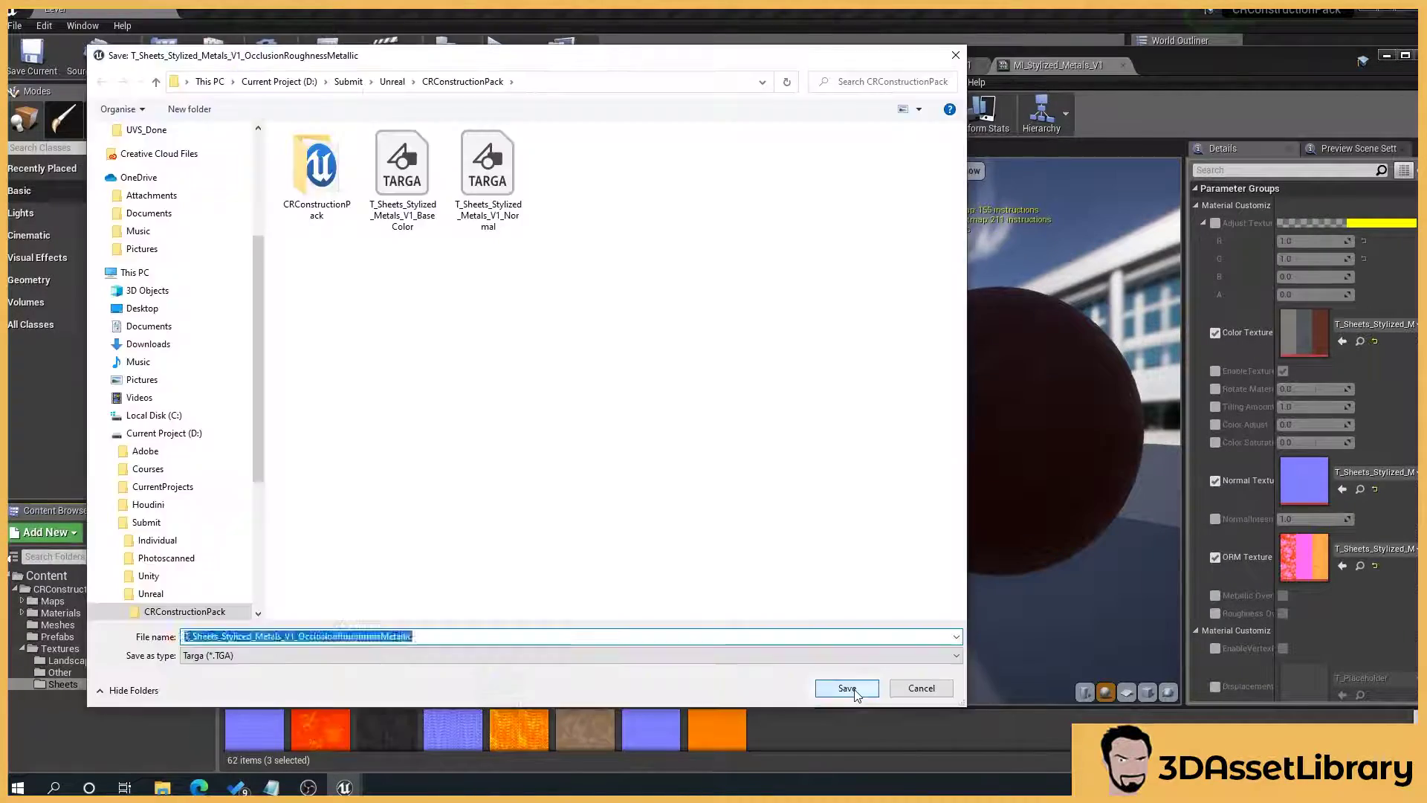
click(854, 689)
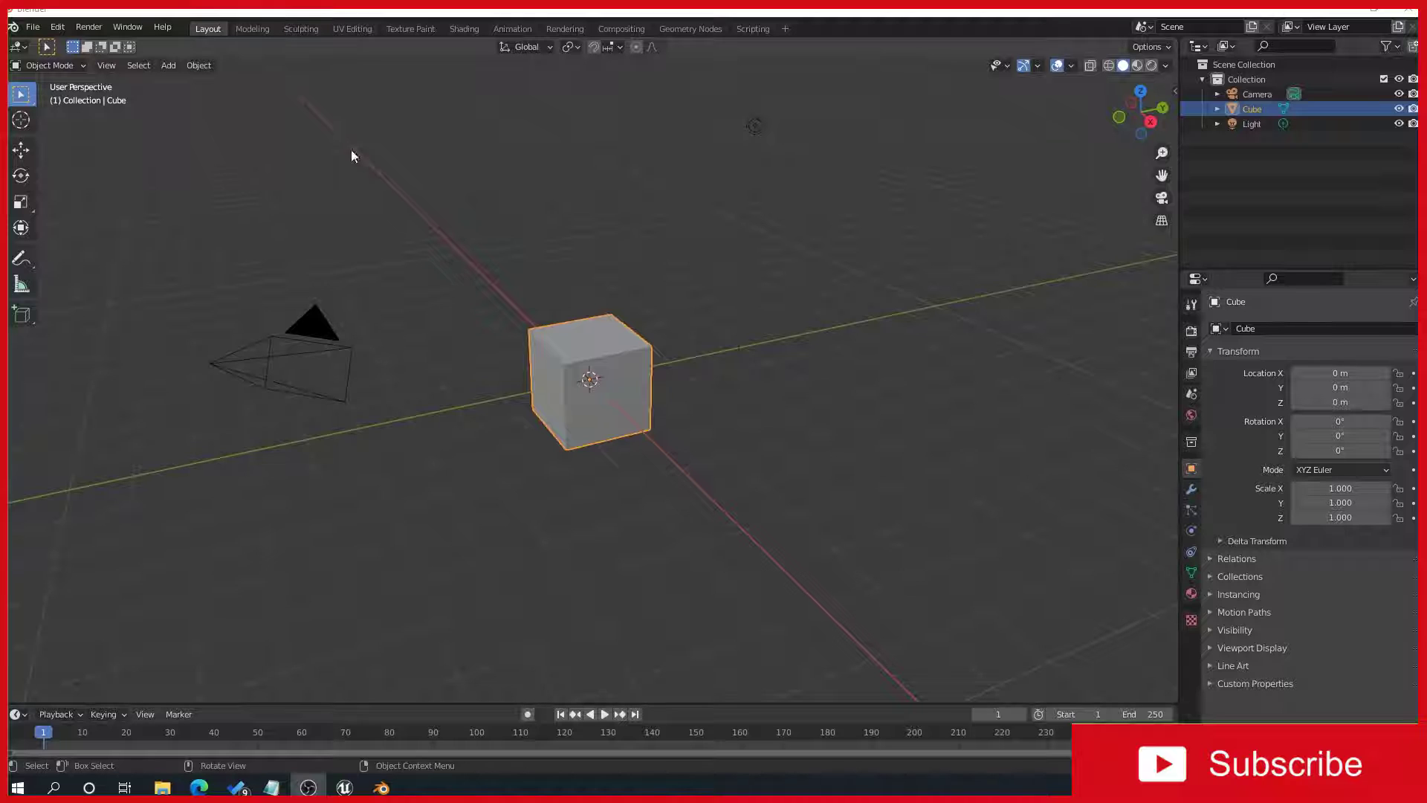
Switch to Blender and delete the default camera, cube and light from the scene
click(177, 166)
key(a)
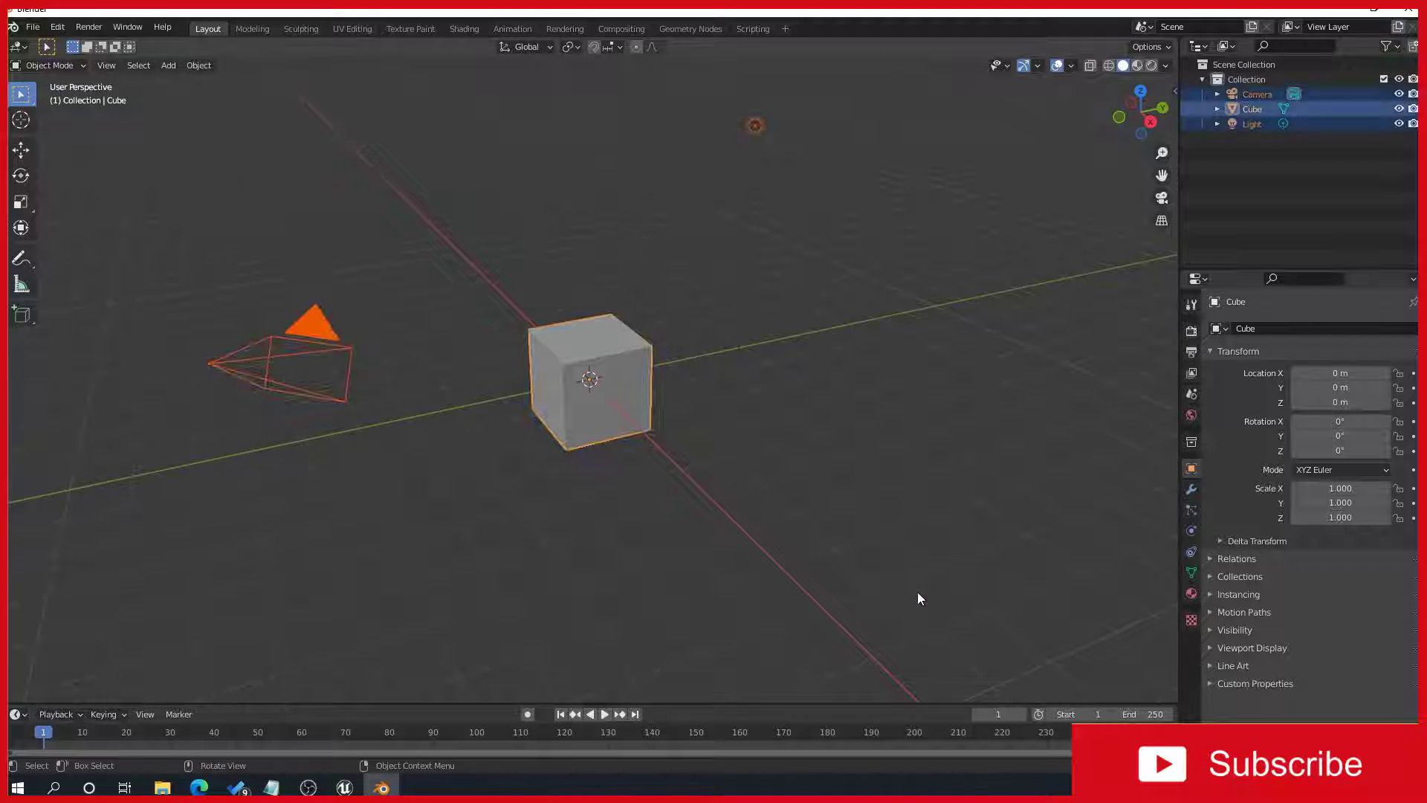
key(Delete)
Import SM_B_Concrete_Bars_V1.FBX from D:\Submit\Unreal\CRConstructionPack into the empty scene
click(31, 27)
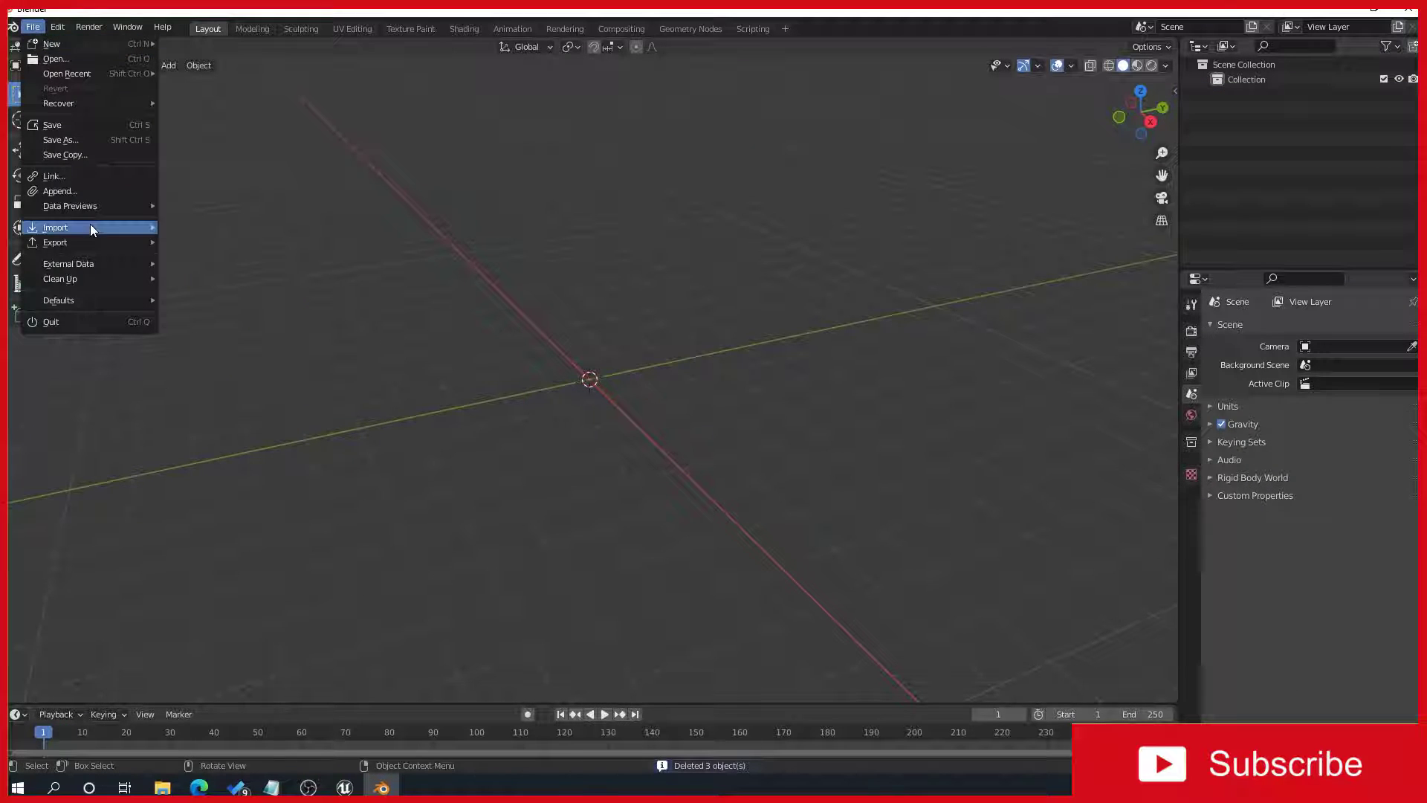
mouse_move(91, 225)
click(251, 328)
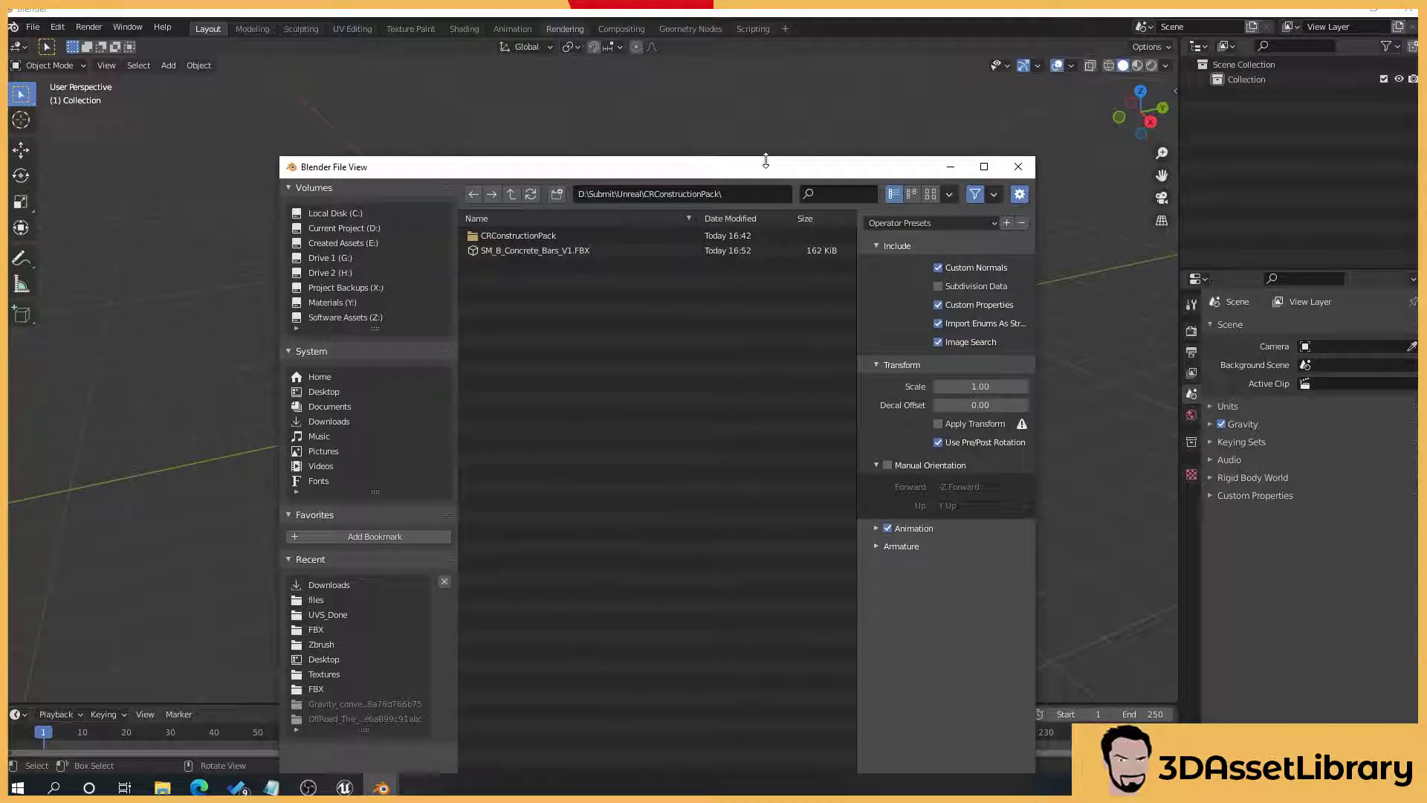
mouse_move(765, 161)
mouse_down()
mouse_move(761, 358)
mouse_move(776, 165)
mouse_up()
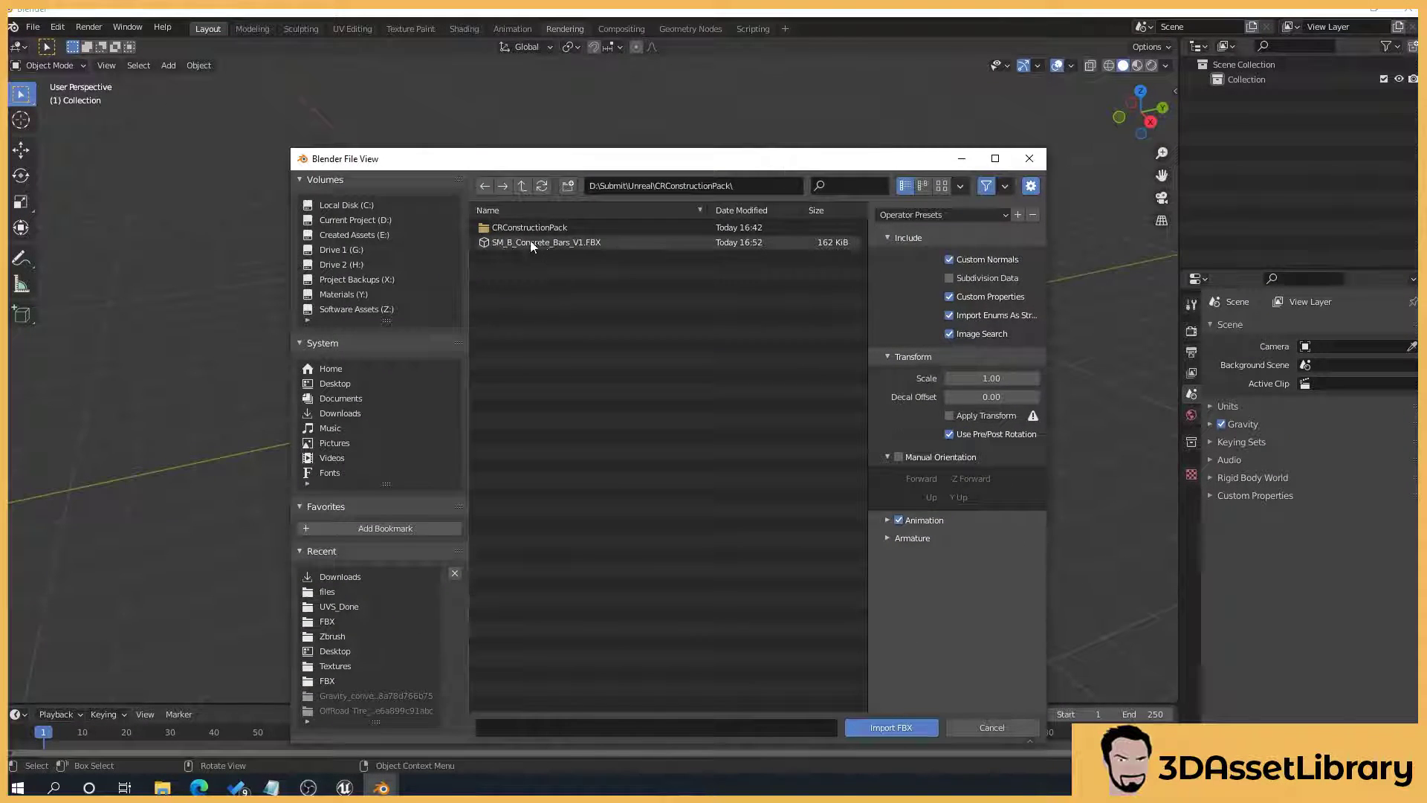
double_click(530, 247)
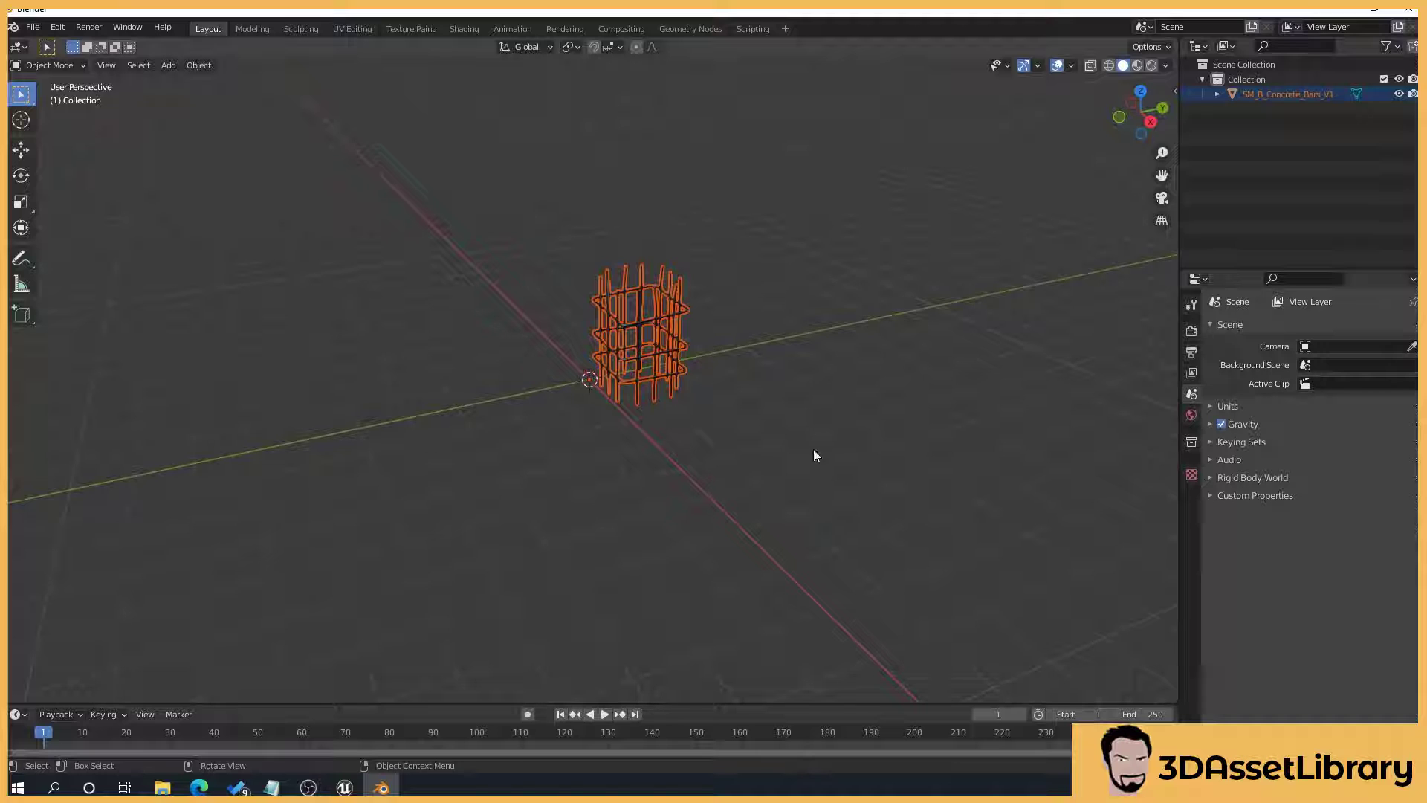
Select the imported concrete bars mesh and assign an Image Texture to the Base Color of its MI_Stylized_Metals_V1 material
click(693, 231)
scroll(846, 240, up, 5)
middle_drag(933, 210, 914, 434)
click(742, 278)
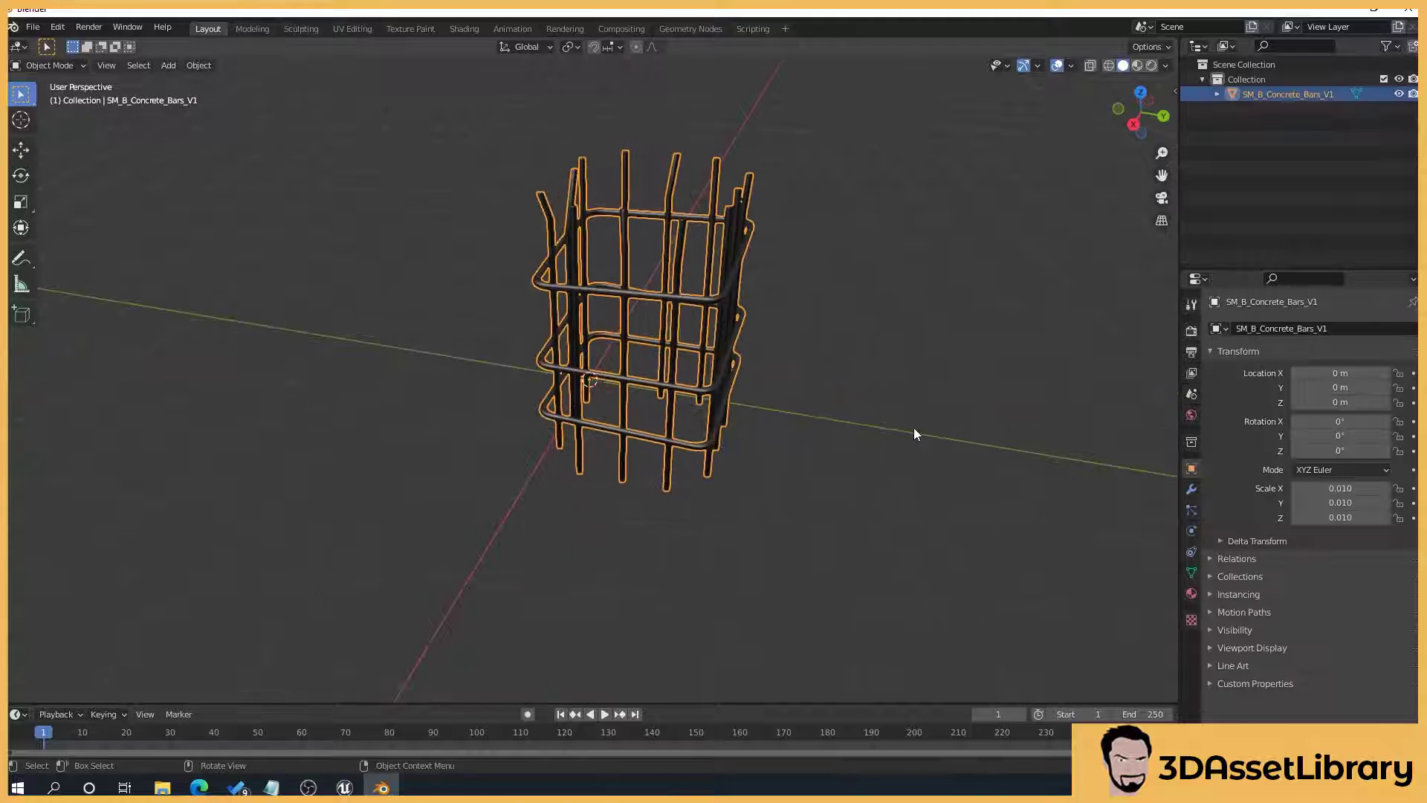
click(686, 399)
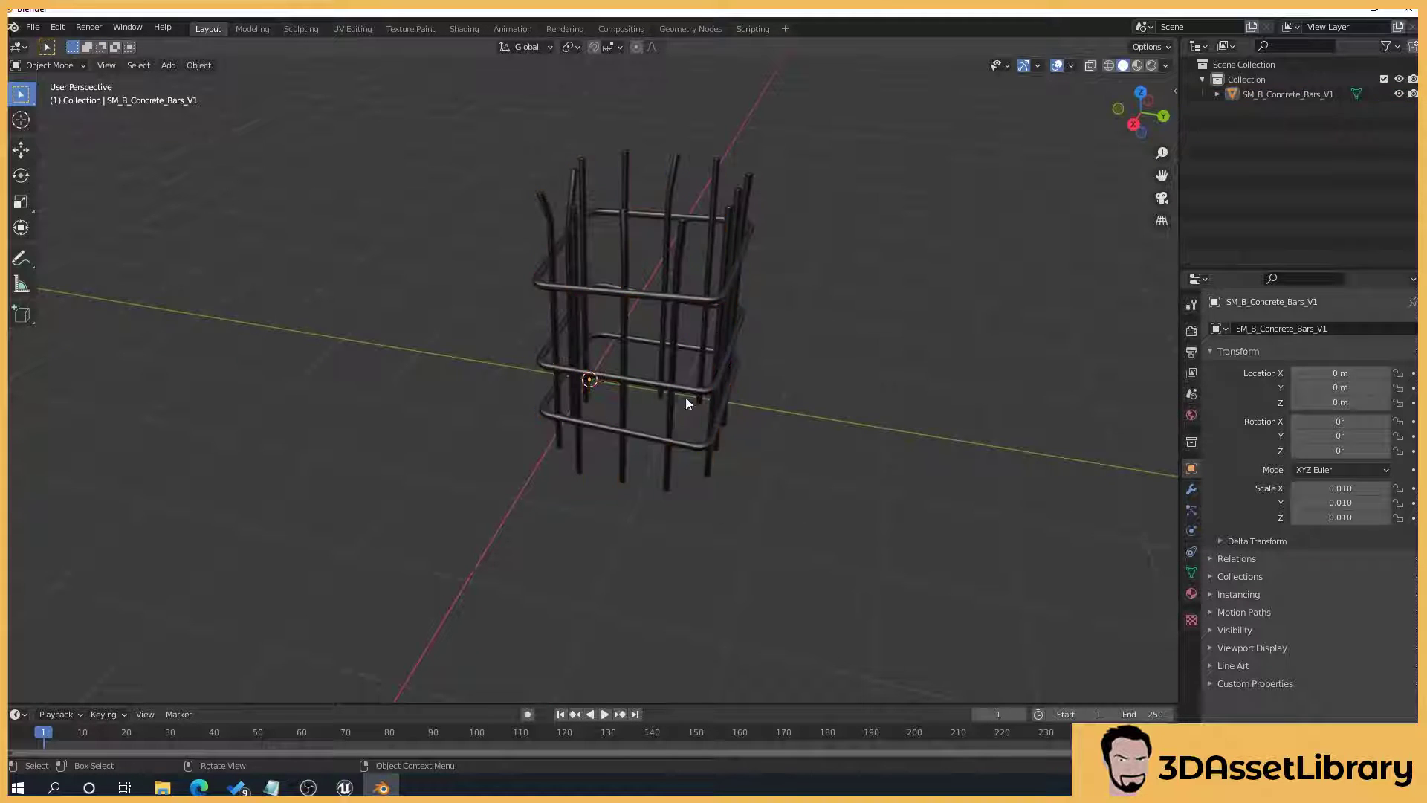
click(570, 333)
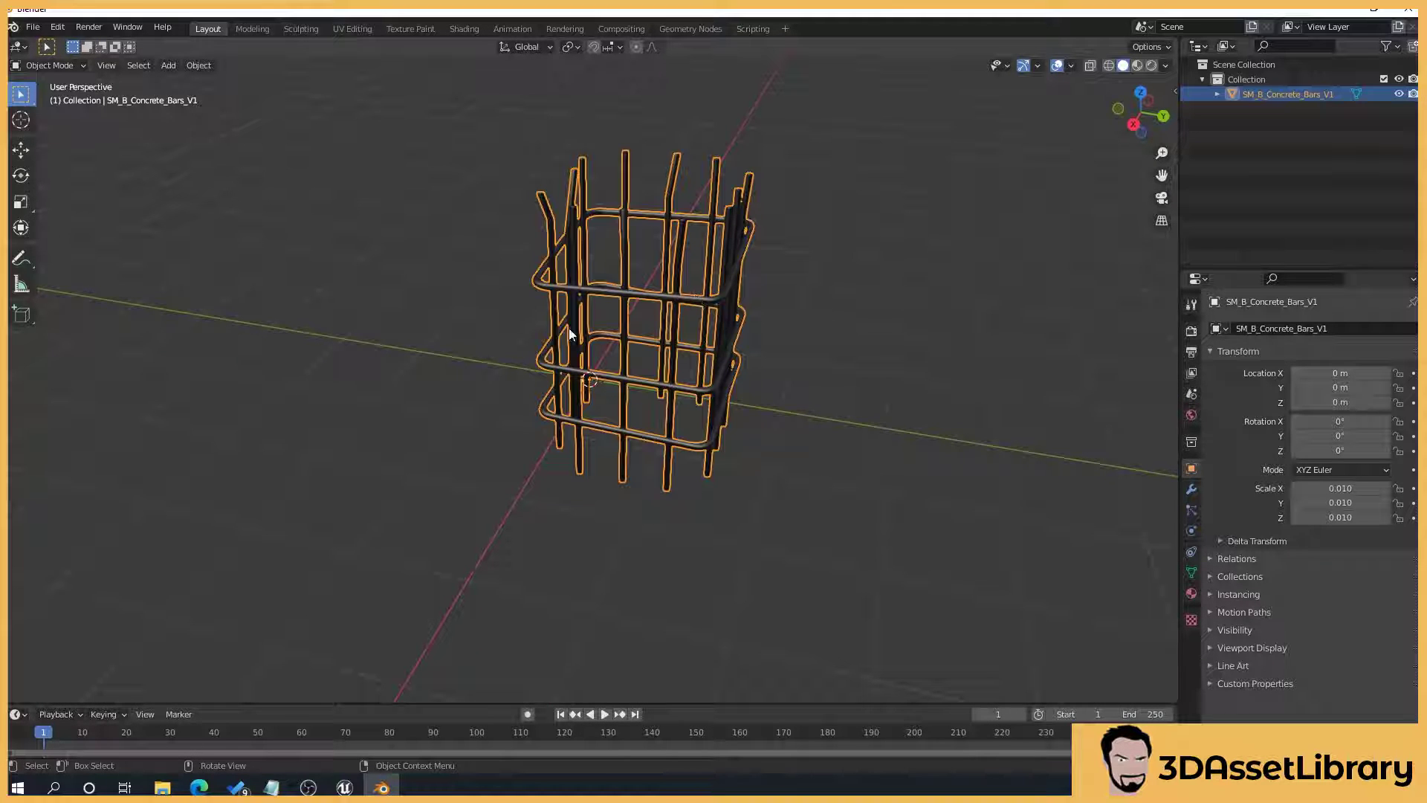
click(1190, 592)
scroll(1256, 527, down, 1)
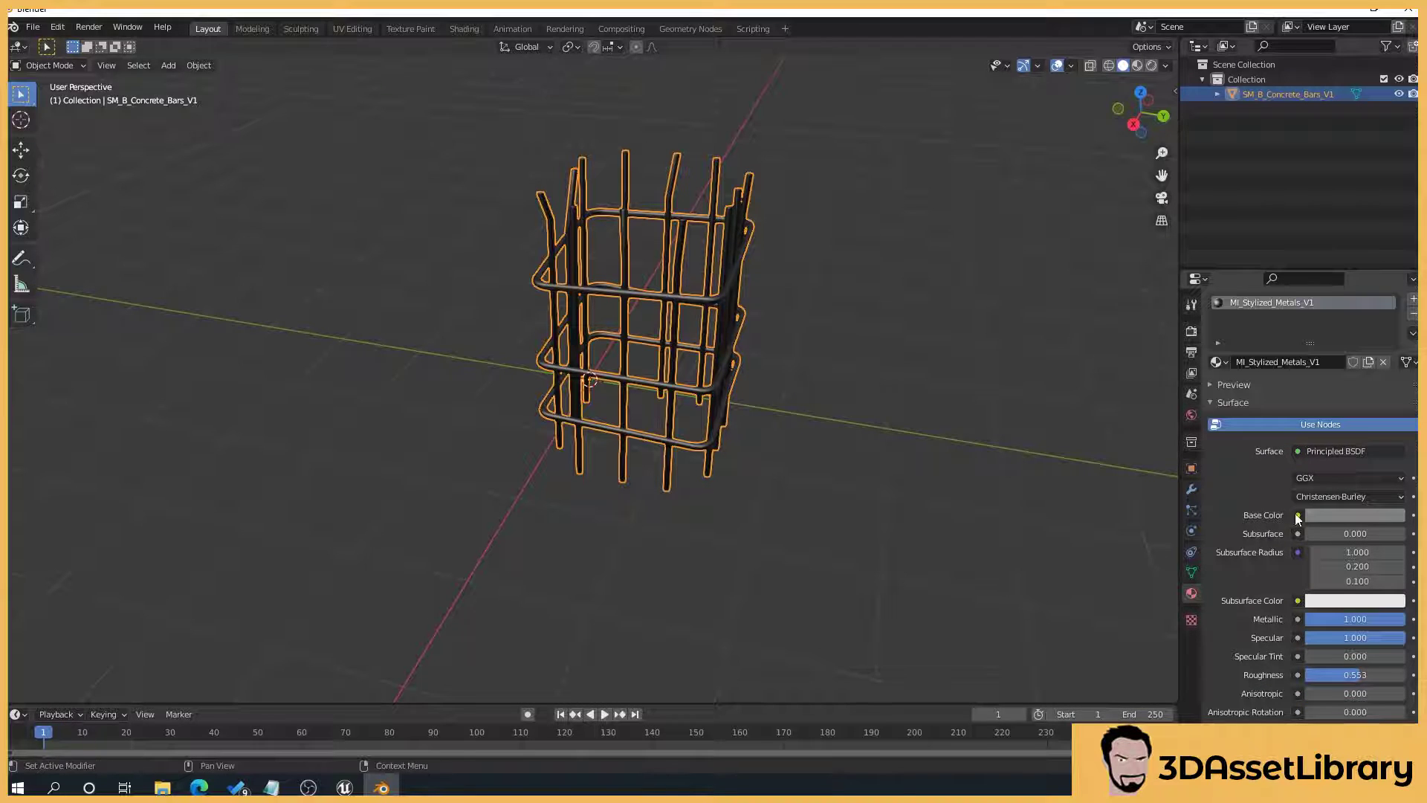
click(1298, 516)
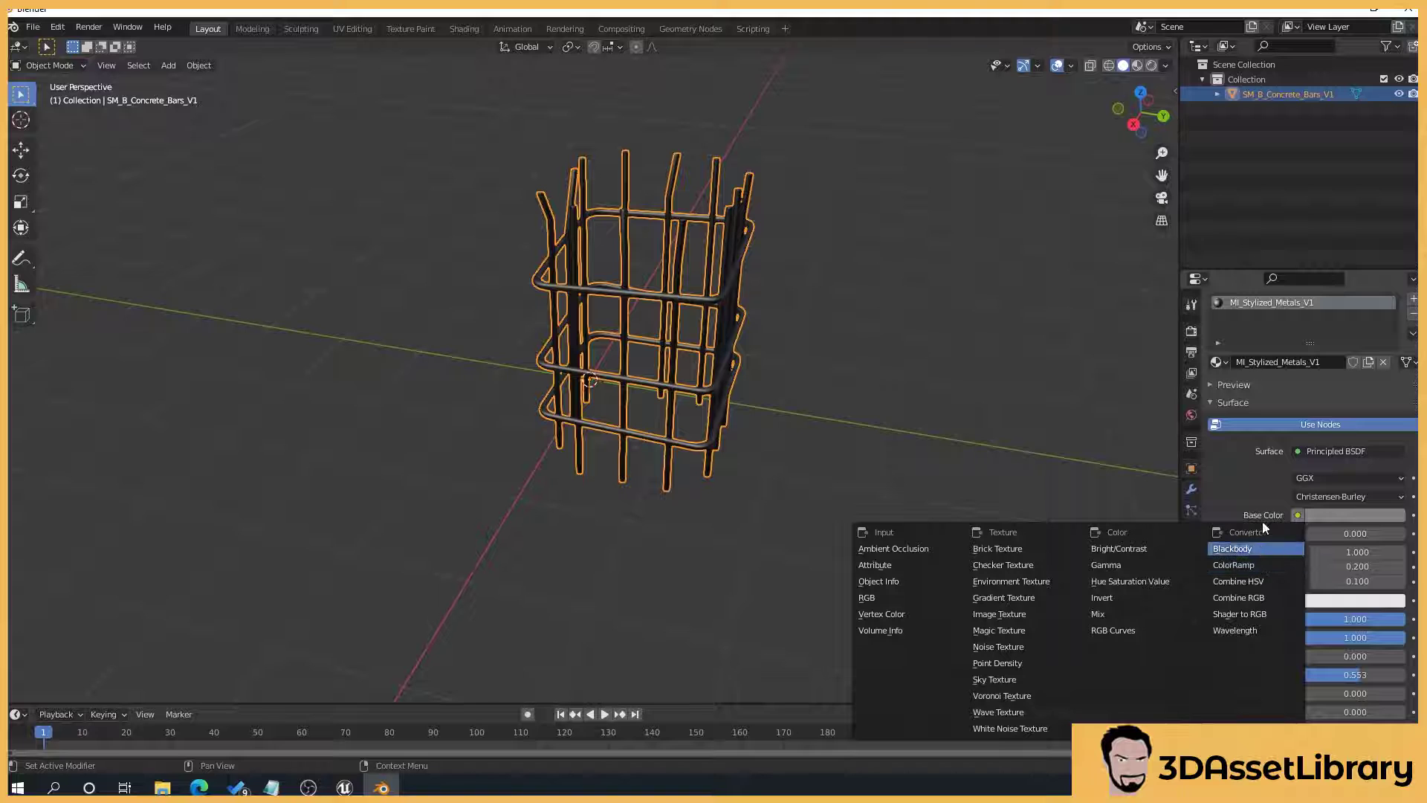
click(1030, 614)
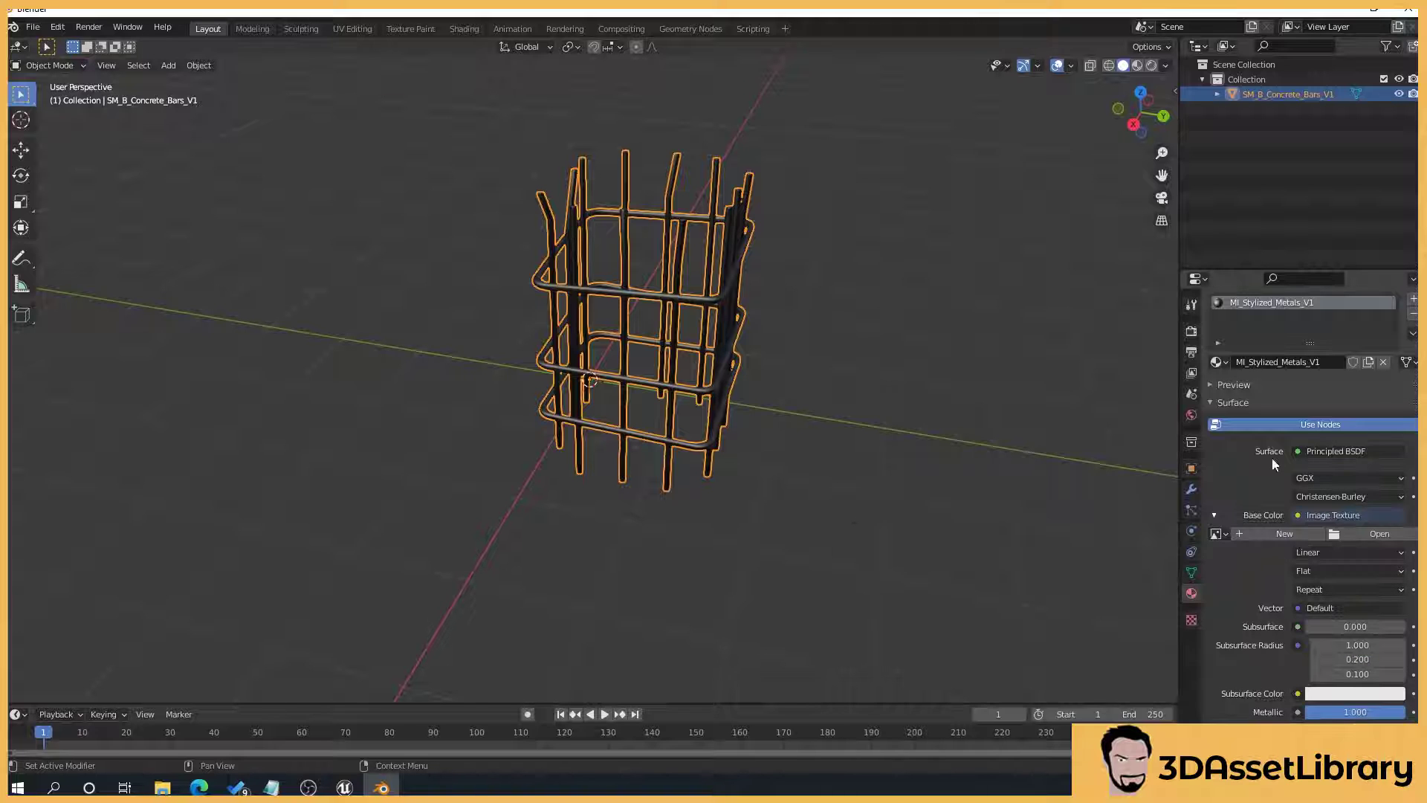
Load T_Sheets_Stylized_Metals_V1_BaseColor.TGA from D:\Submit\Unreal\CRConstructionPack\ as the Base Color image
click(1367, 533)
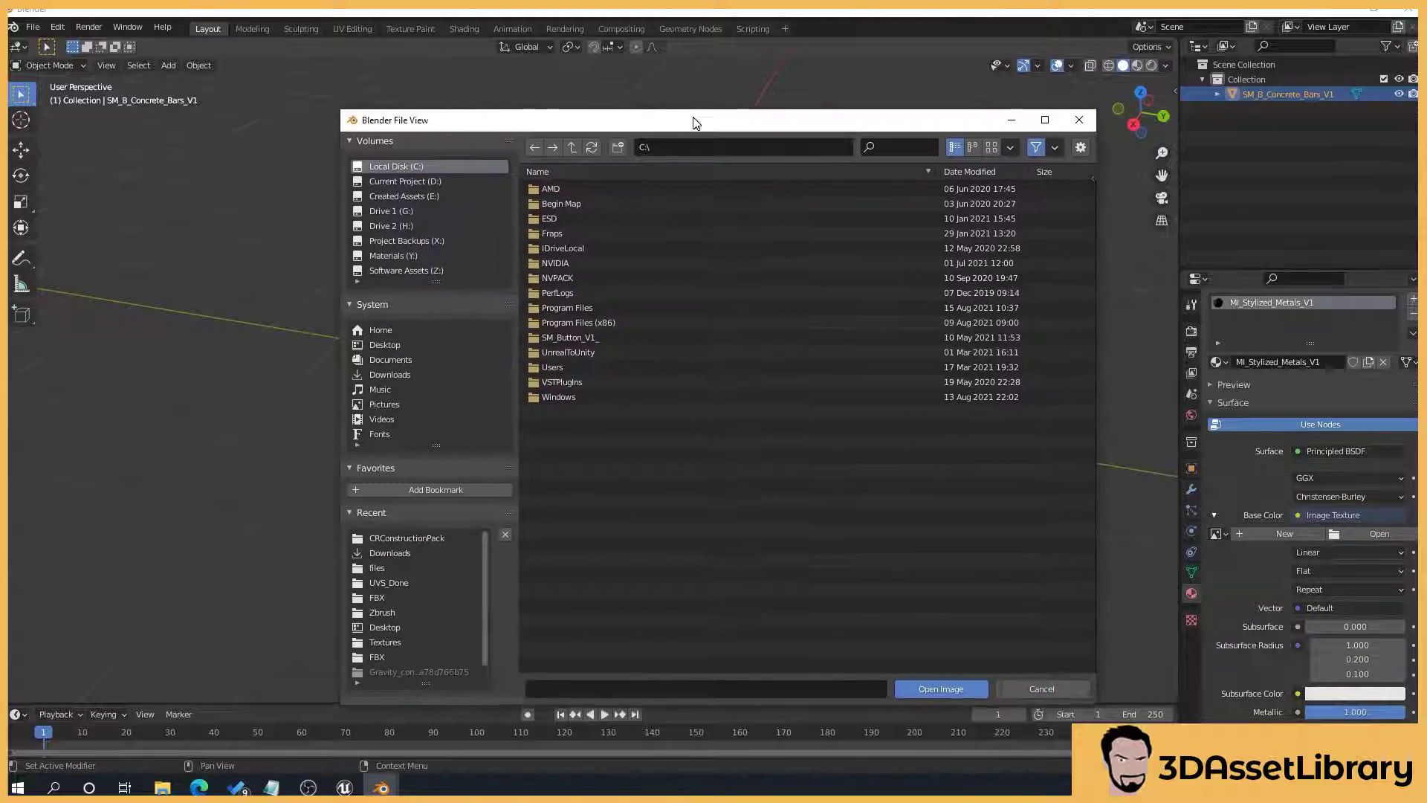
click(743, 149)
text(D:\Submit\Unreal\CRConstructionPack\)
key(Return)
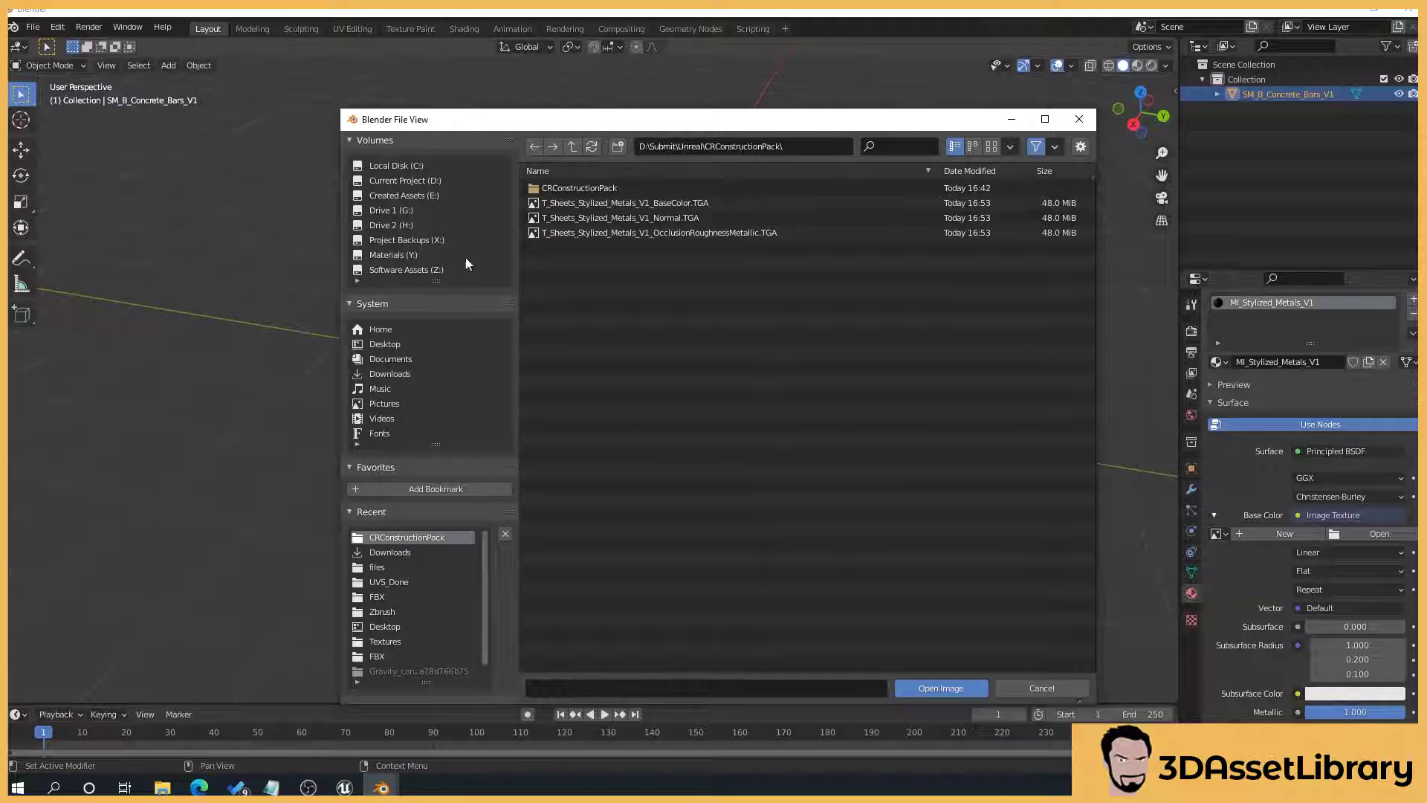
double_click(690, 204)
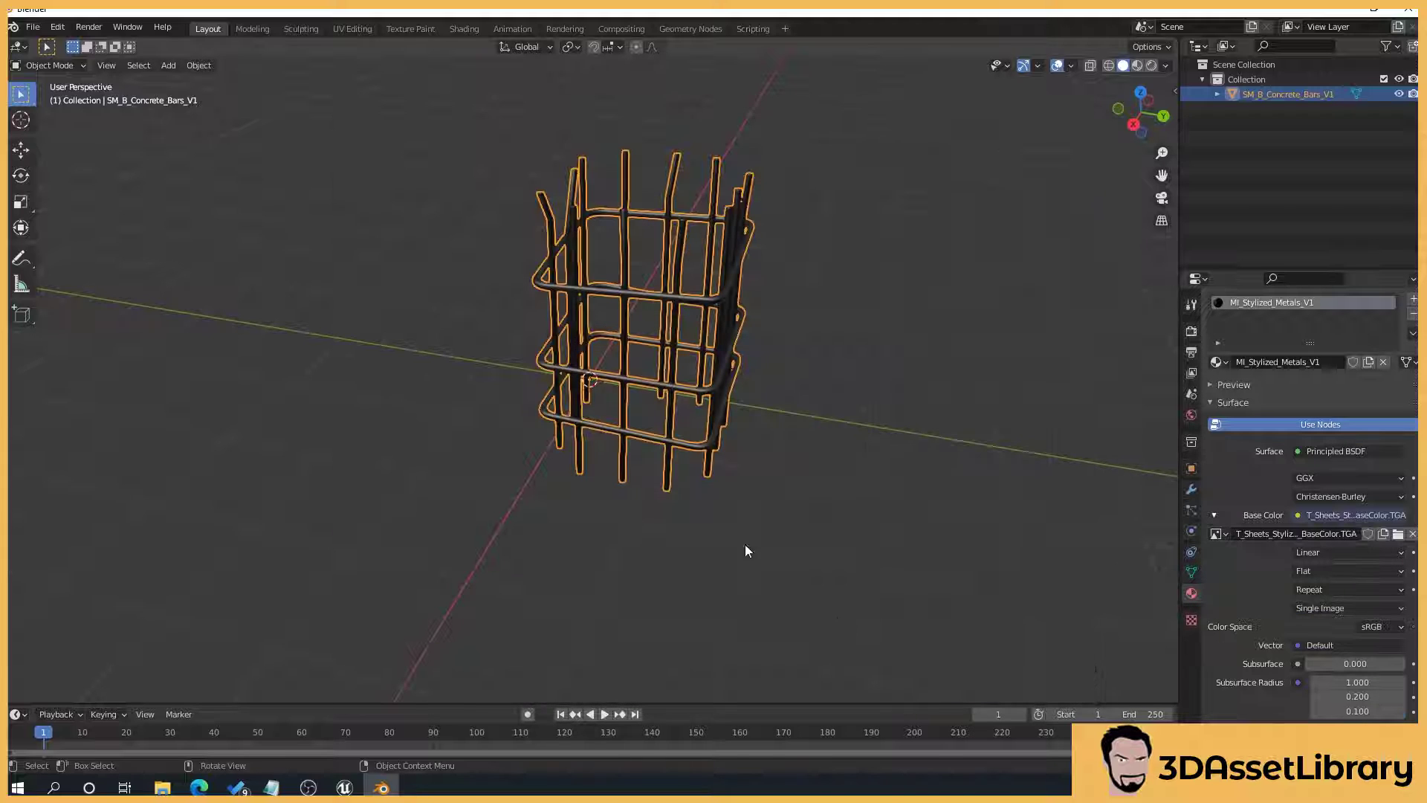
Show the scene in Material Preview shading and examine the base color texture on the concrete bars mesh
click(1138, 65)
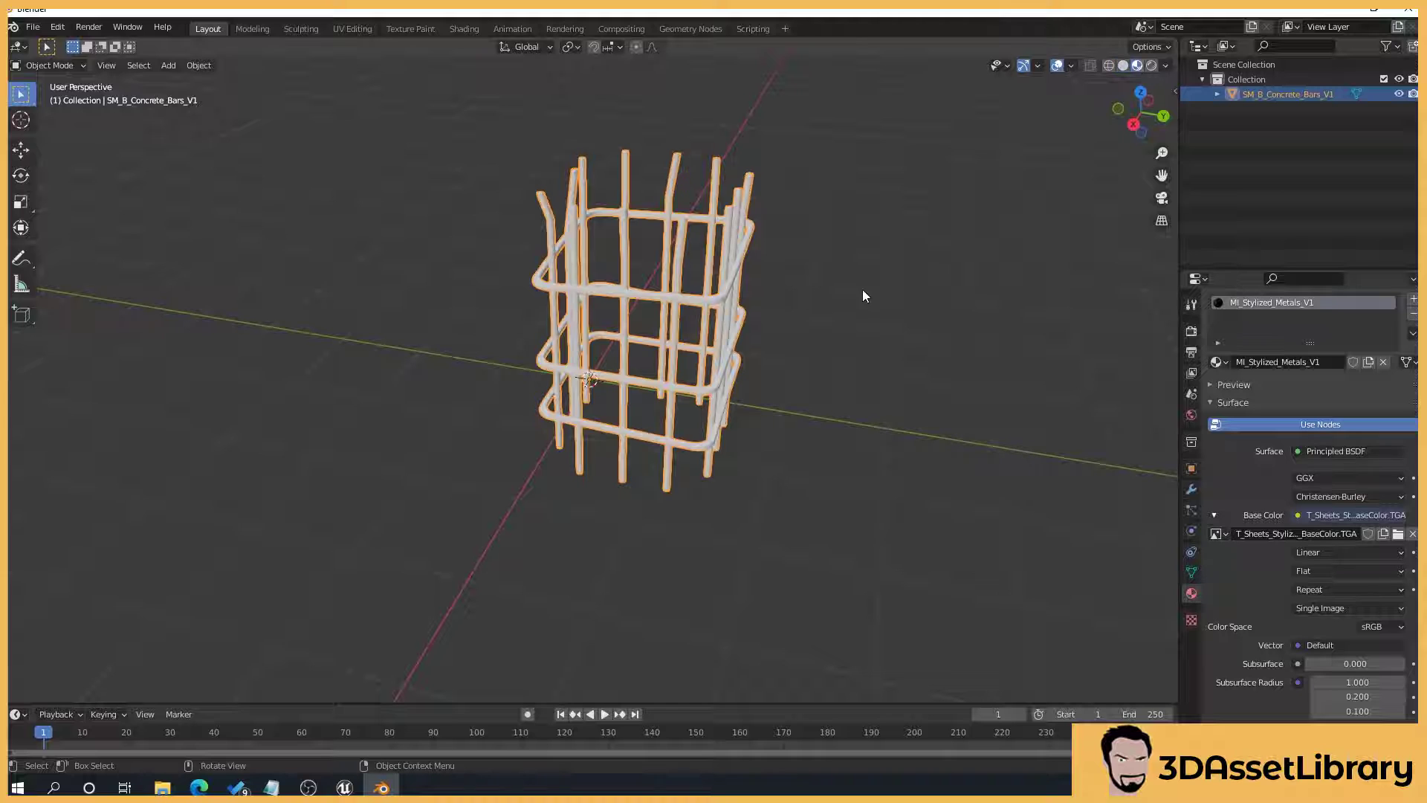
click(902, 255)
scroll(844, 239, up, 5)
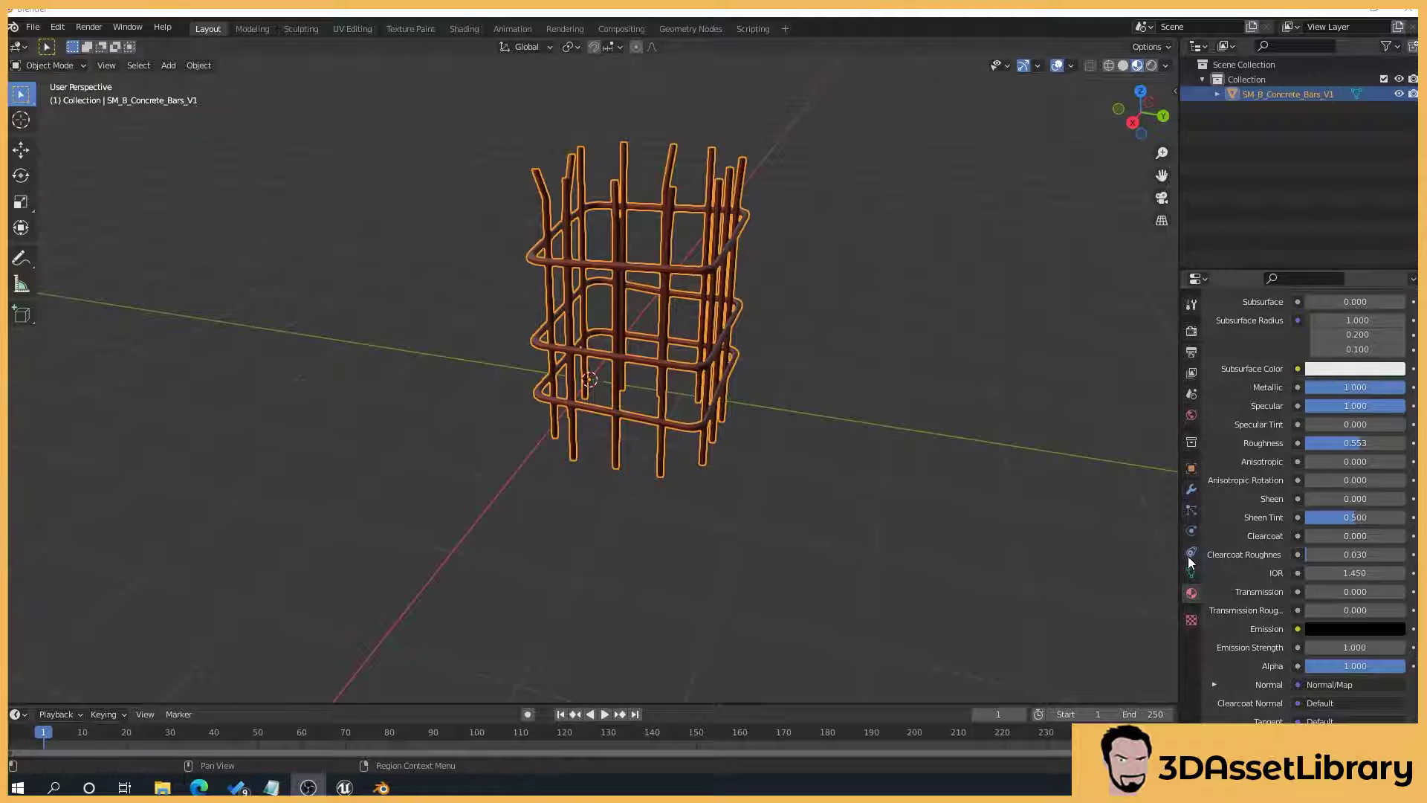
scroll(1235, 631, down, 2)
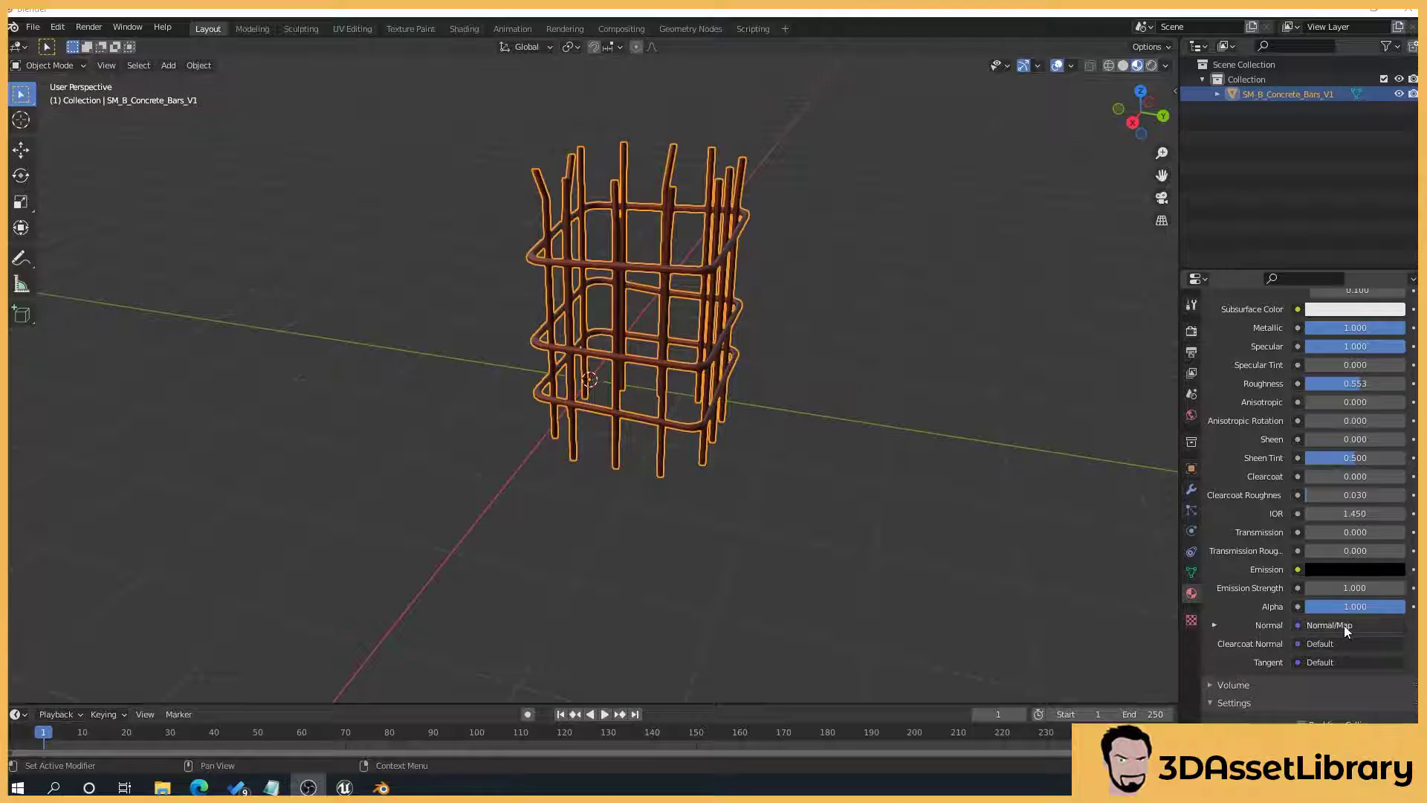
click(766, 186)
scroll(791, 190, up, 2)
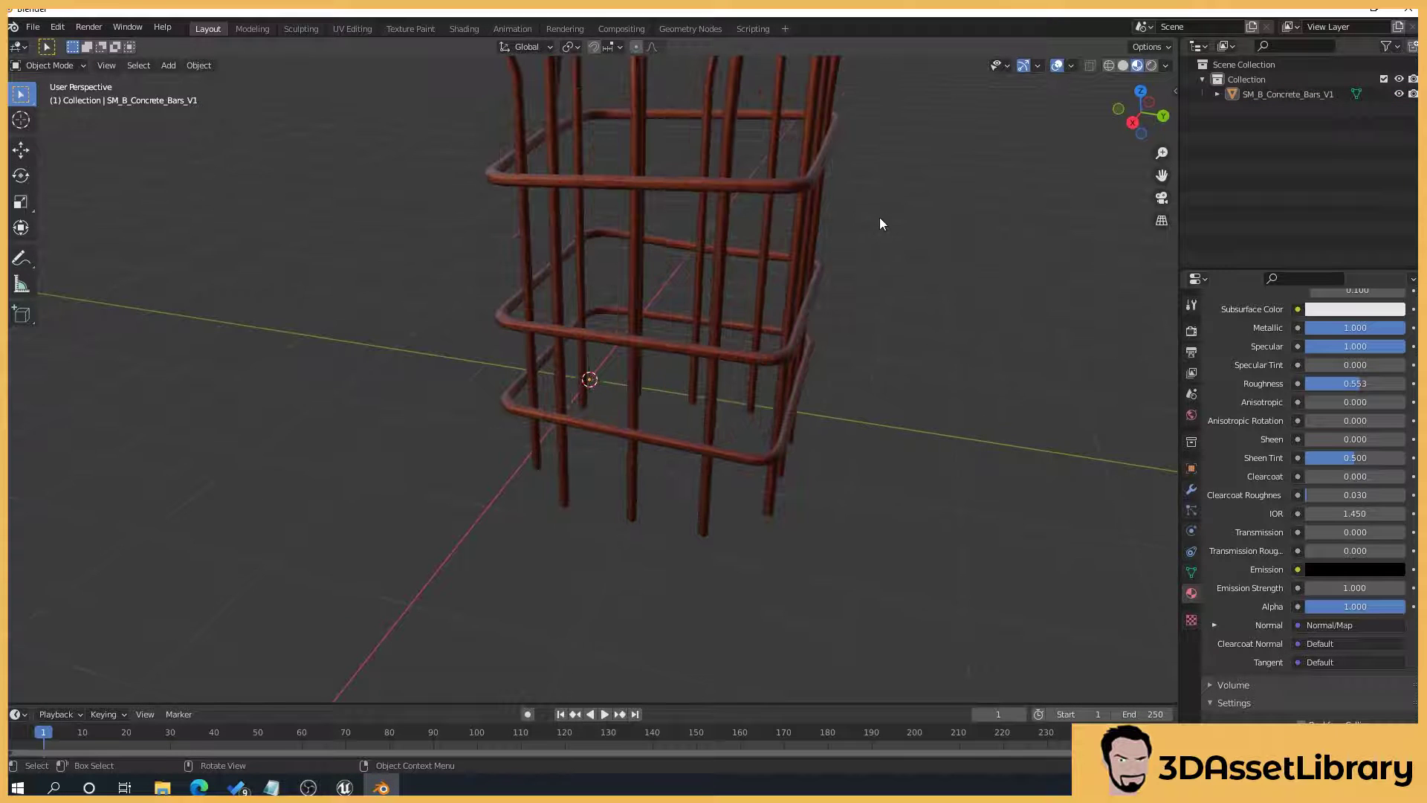
alt+middle_drag(880, 217, 894, 387)
middle_drag(902, 446, 910, 443)
Check the stylized metals material in Unreal Engine and set the Roughness of the concrete bars material in Blender to 0.817
mouse_move(344, 786)
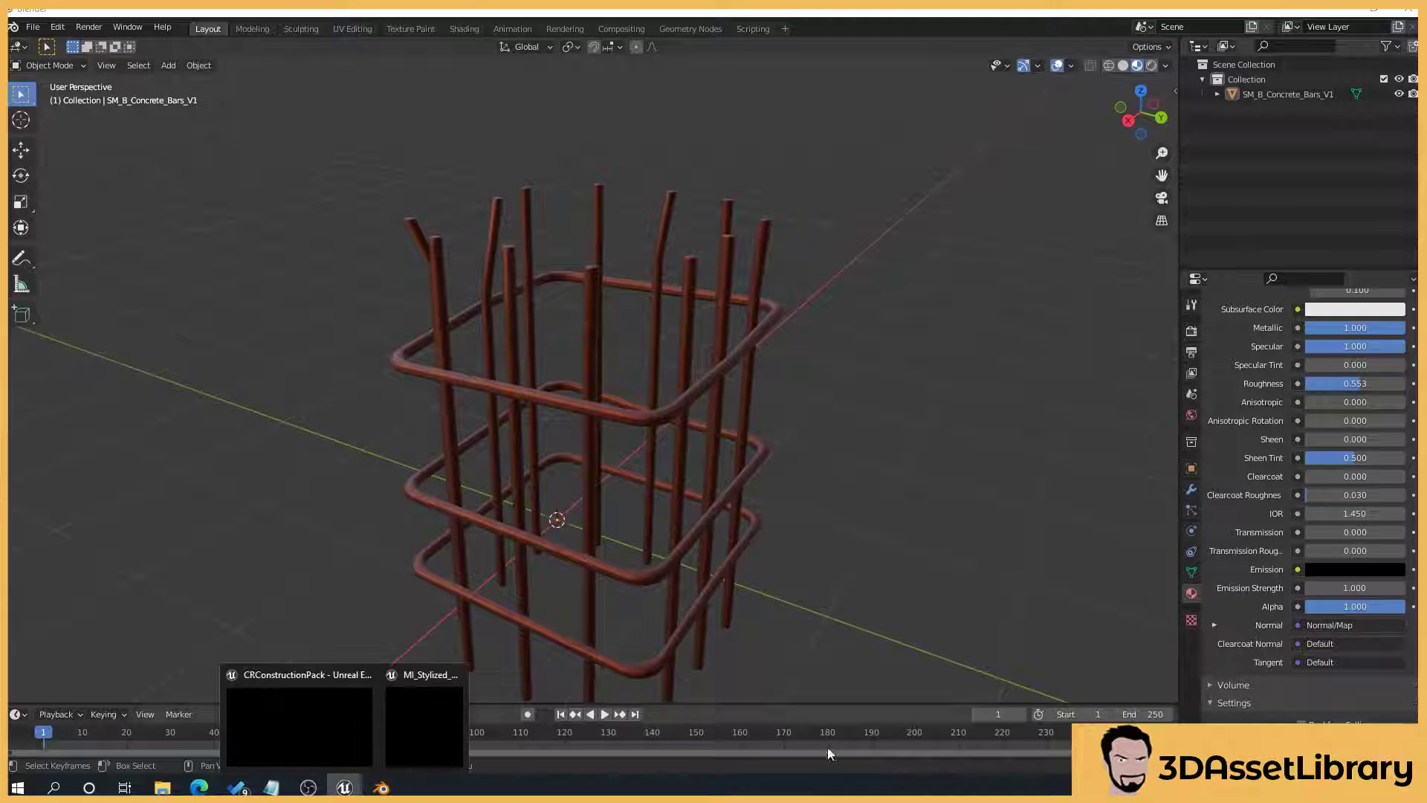
click(423, 721)
click(742, 646)
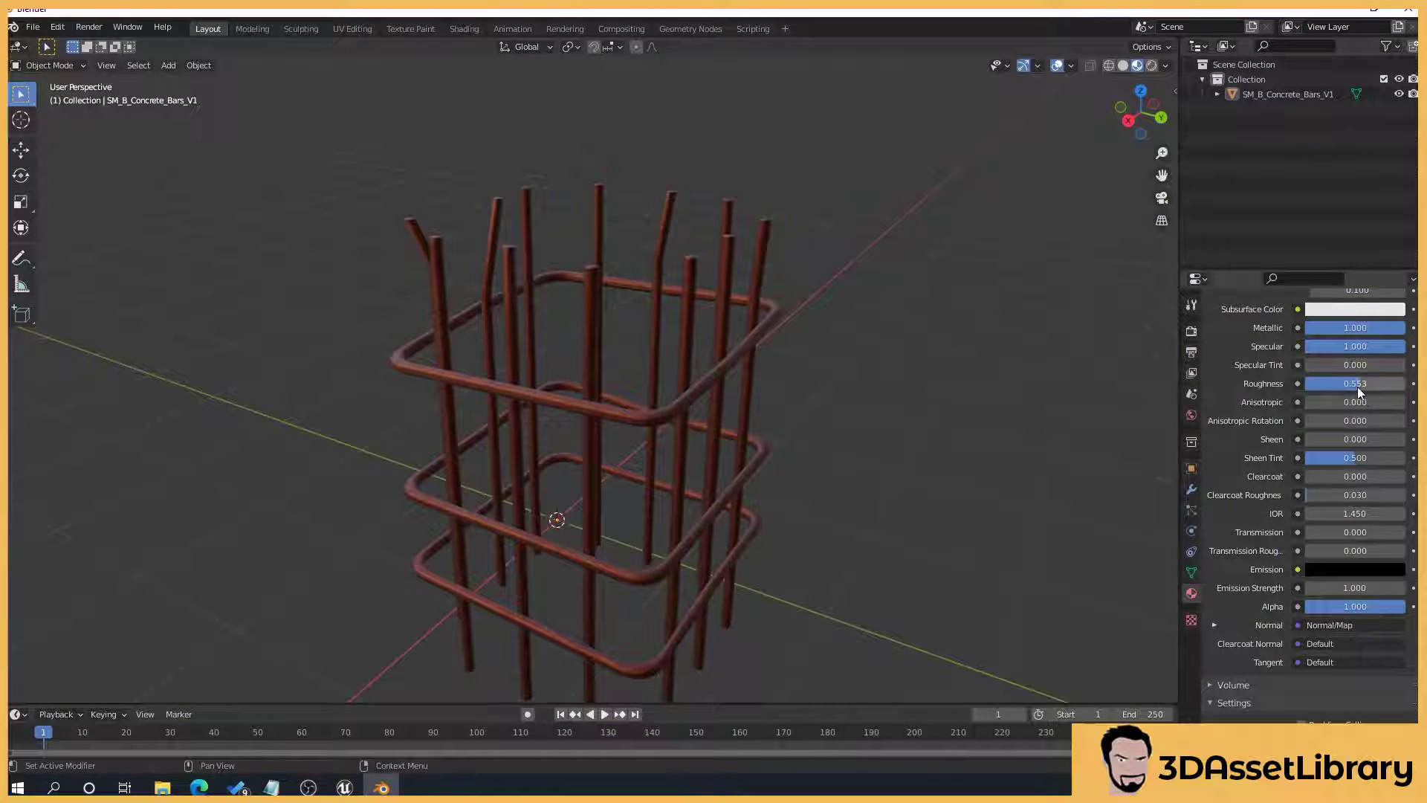
mouse_move(1358, 386)
mouse_down()
mouse_move(1369, 387)
mouse_move(1332, 387)
mouse_move(1396, 383)
mouse_up()
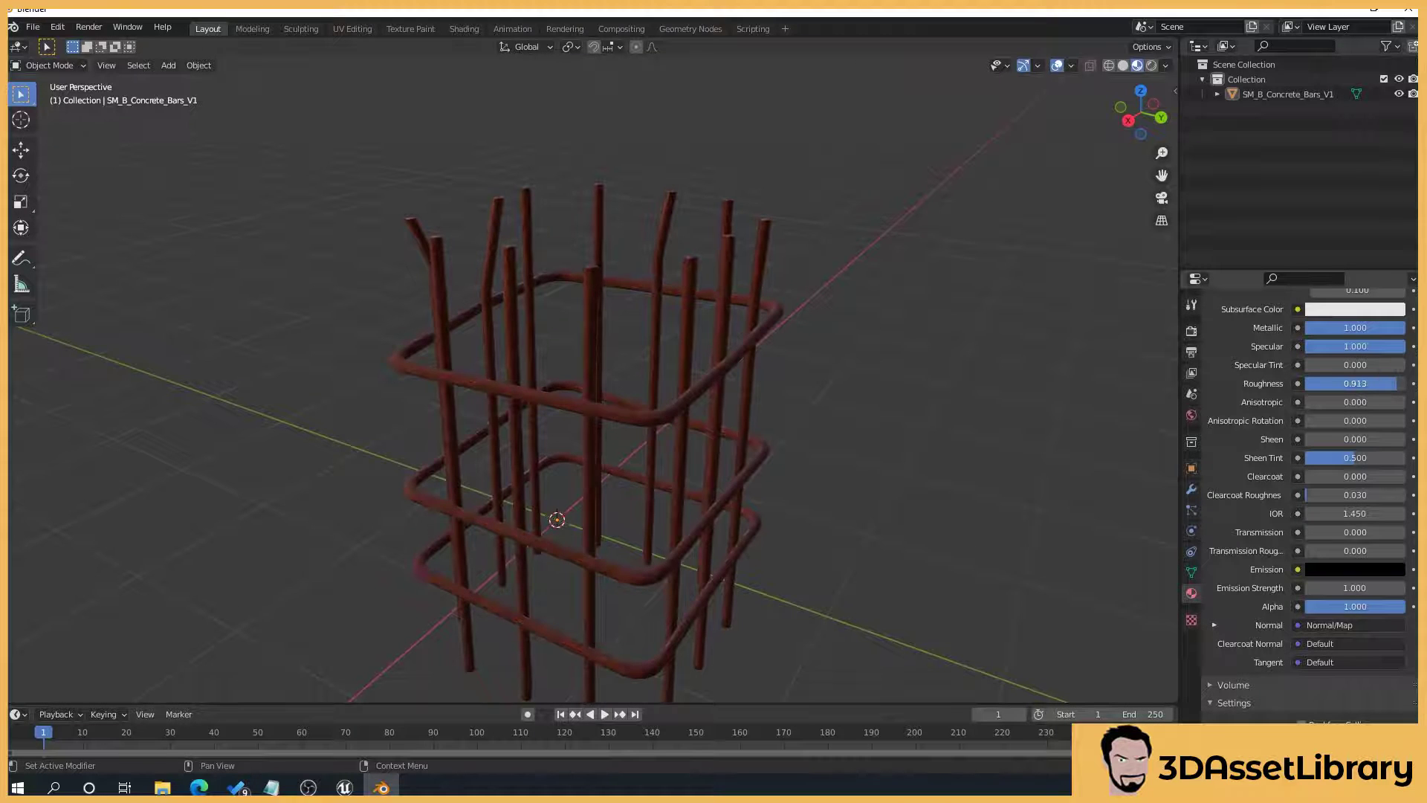
middle_drag(813, 443, 938, 411)
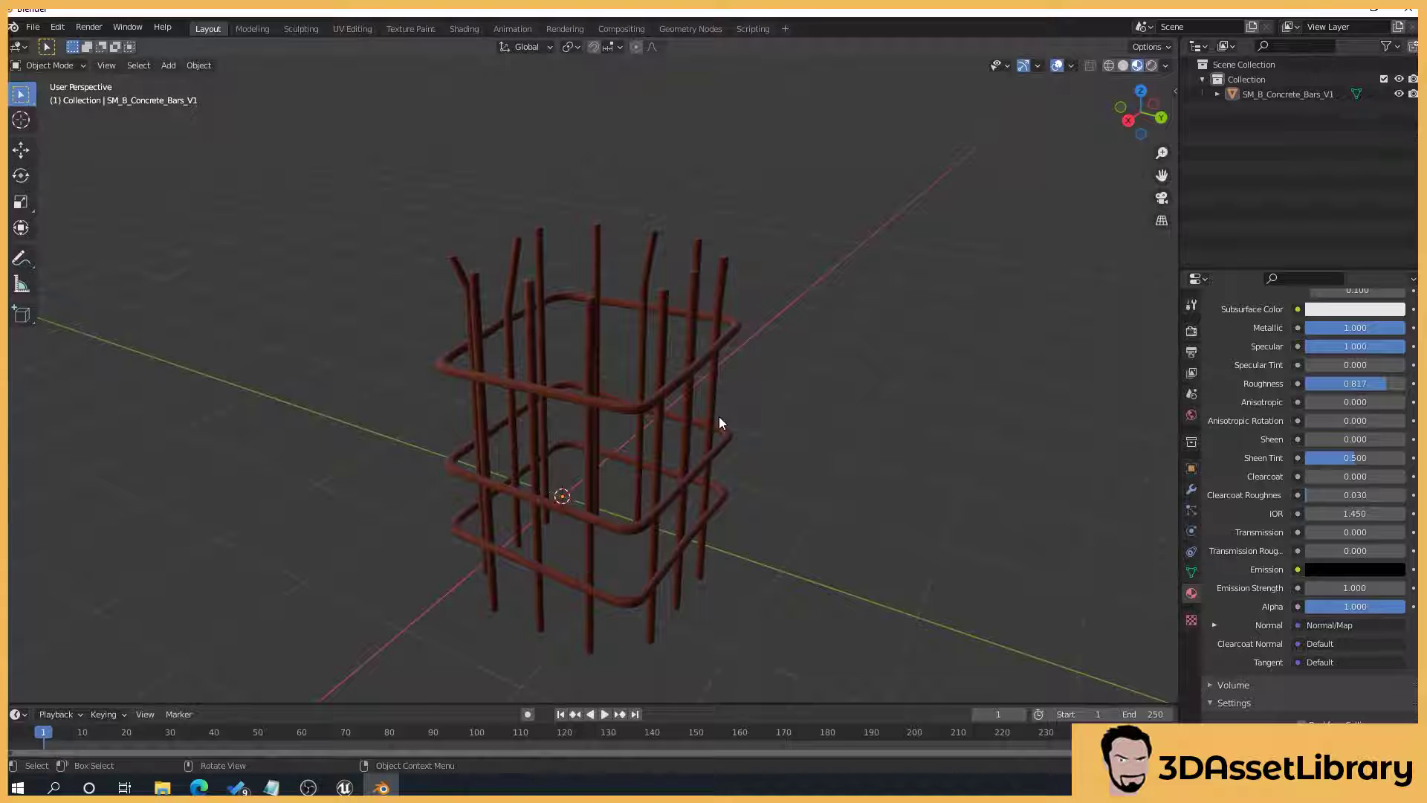
Delete the concrete bars mesh from the Blender scene
click(657, 400)
key(Delete)
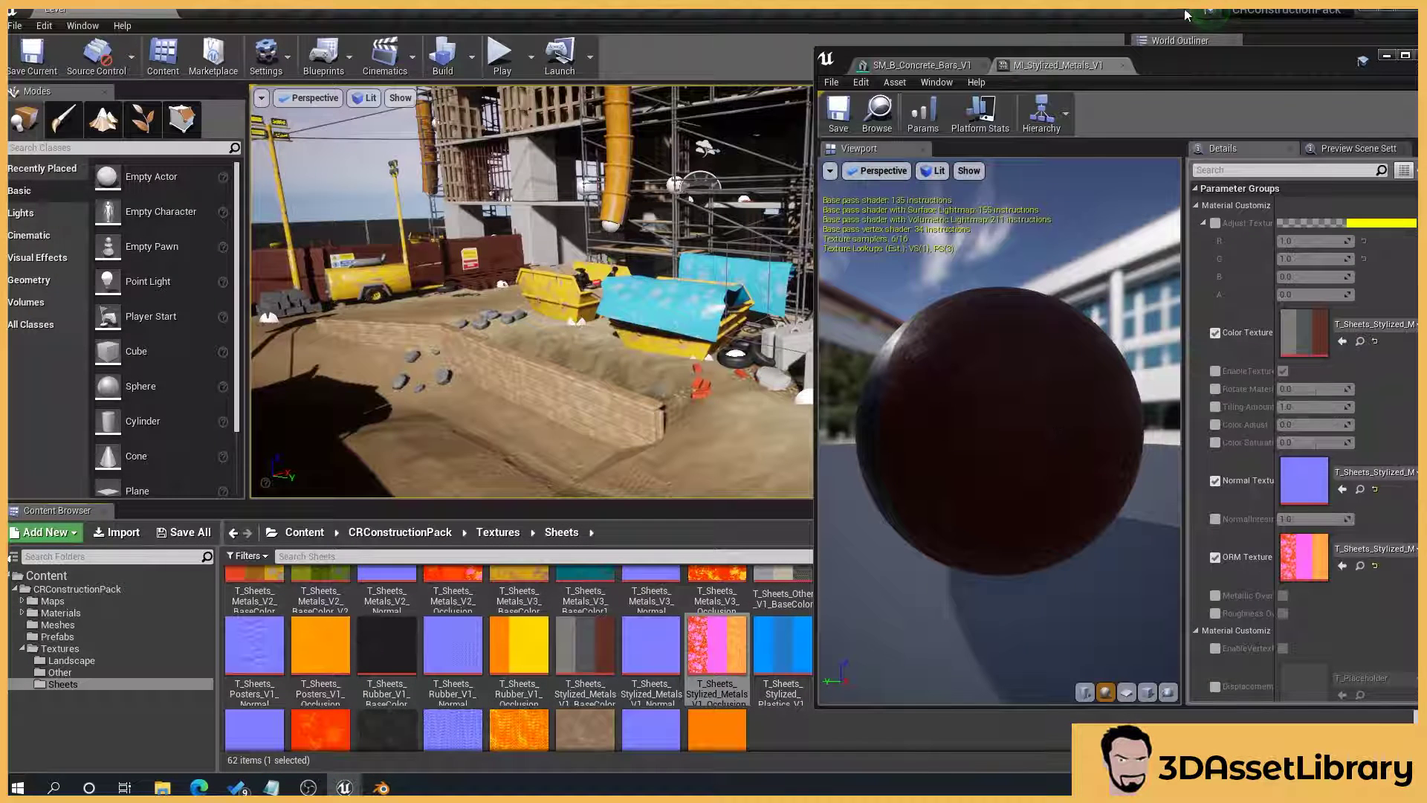
Switch to Unreal Engine and close the MI_Stylized_Metals_V1 material editor window
right_drag(532, 291, 726, 226)
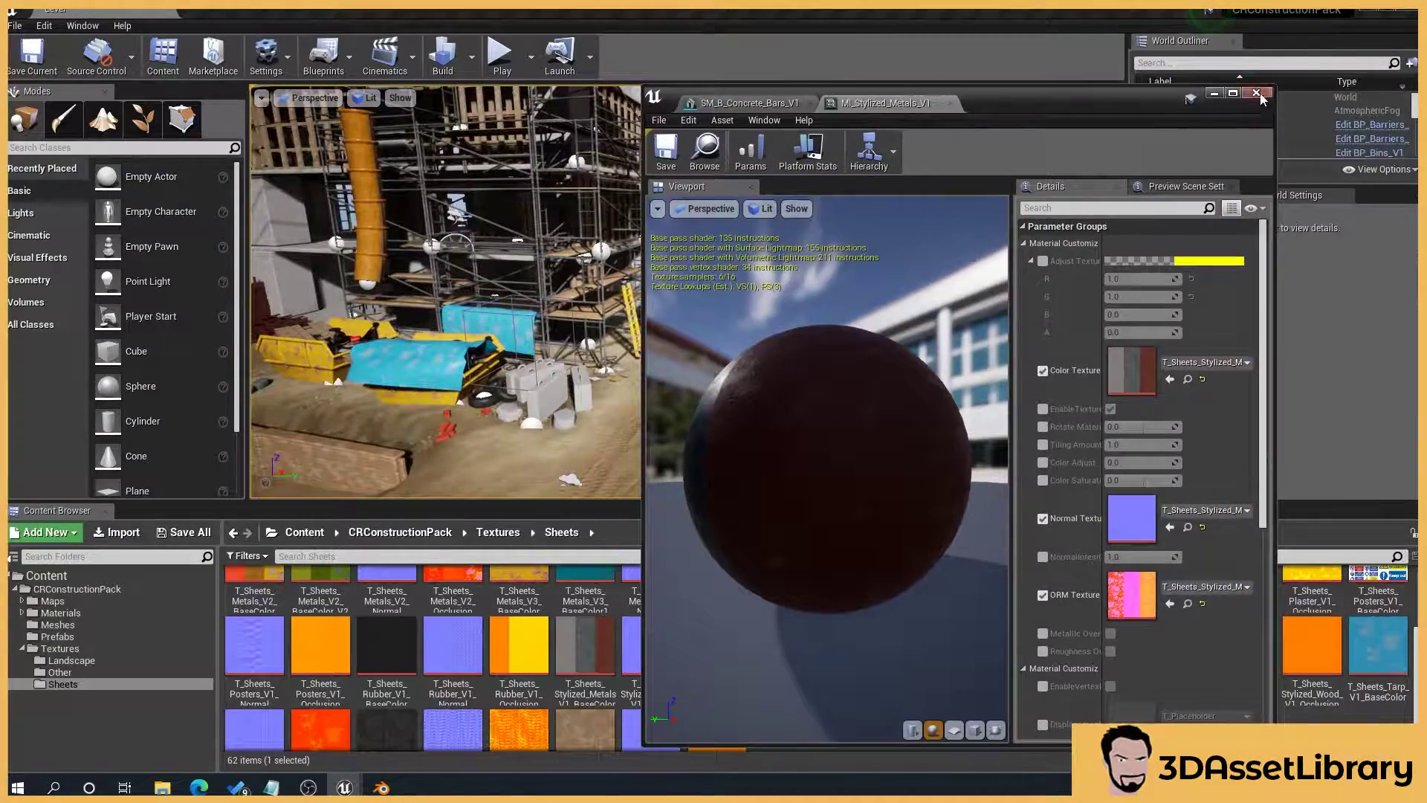
click(1258, 93)
right_drag(1063, 123, 944, 130)
key(s)
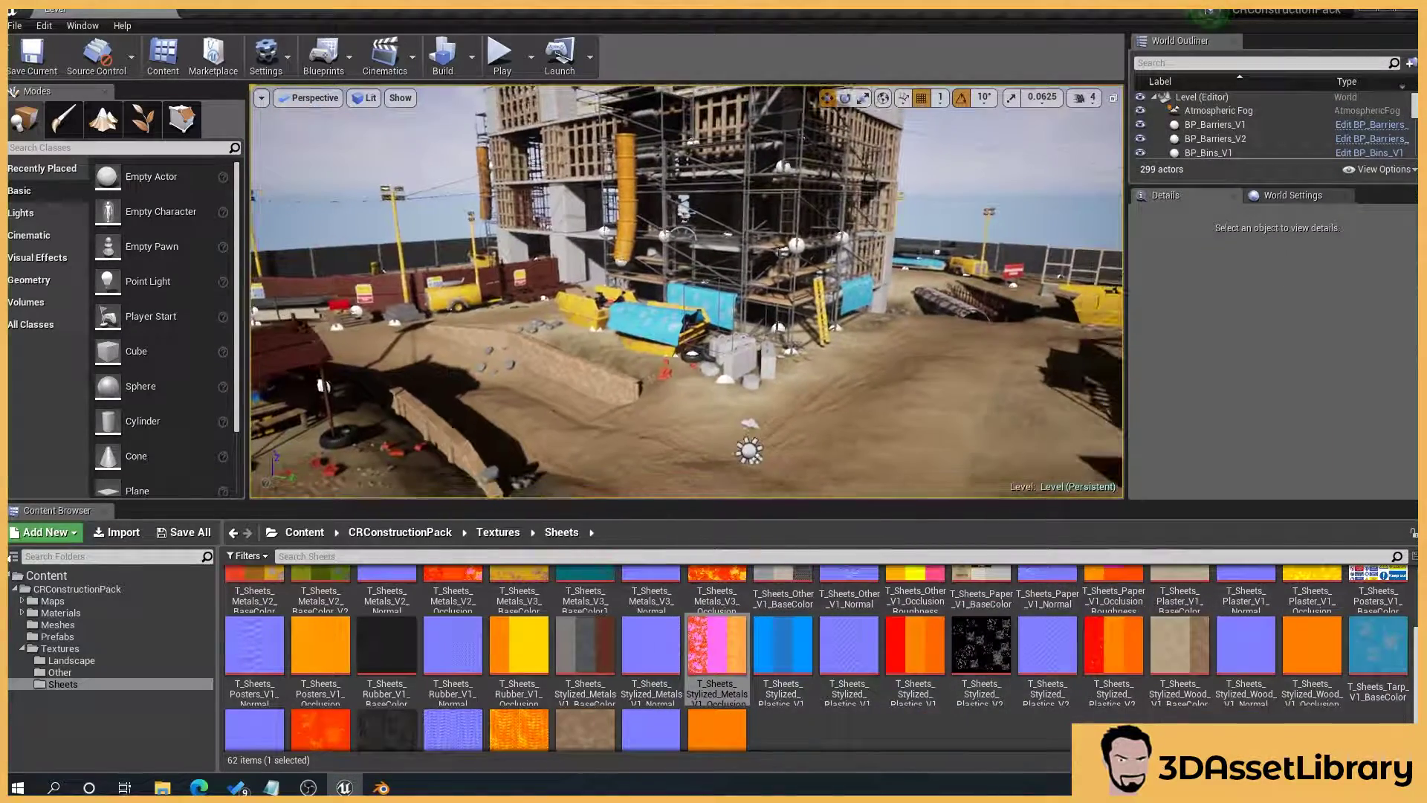
Export the whole level as Level.fbx into the project's Content folder with FBX 2013 compatibility
click(14, 25)
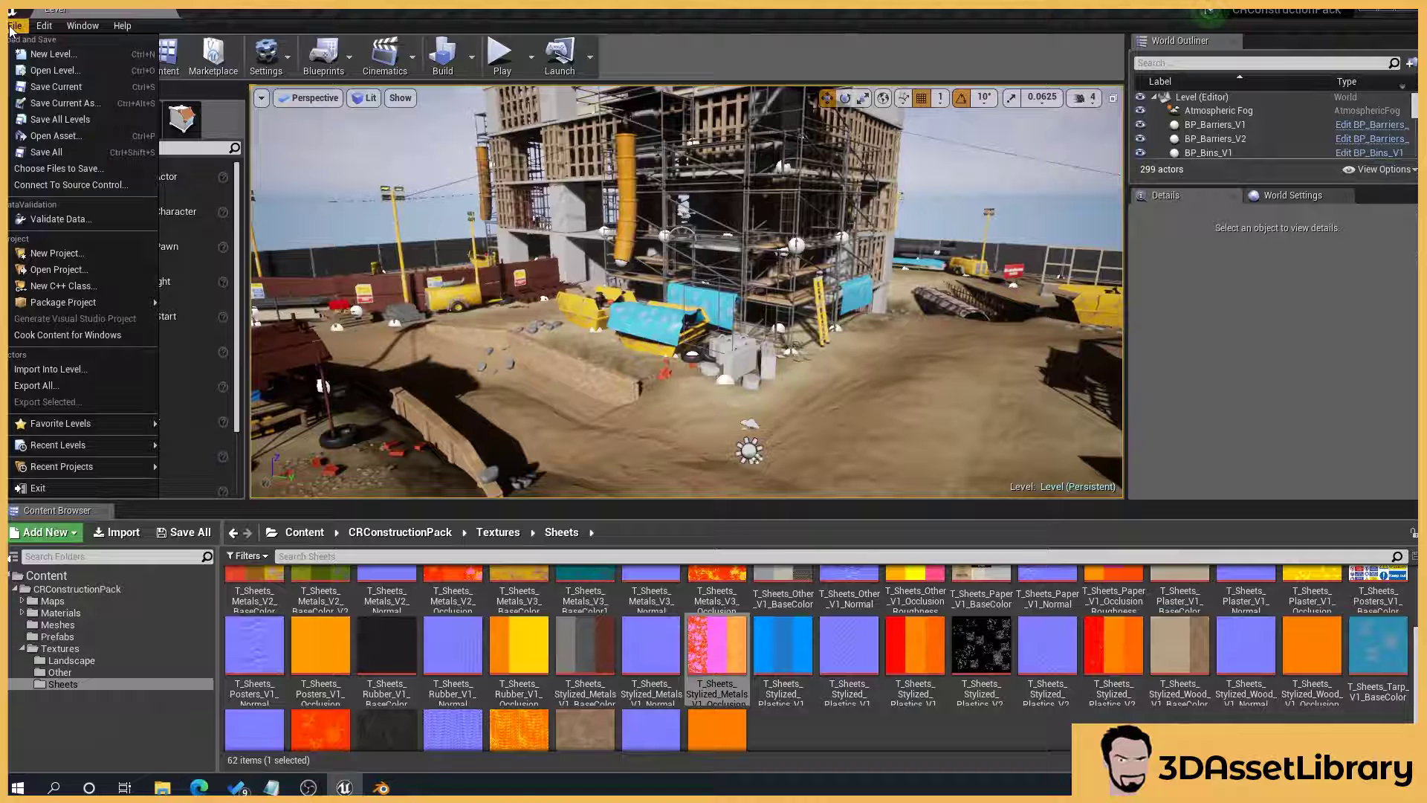
click(73, 381)
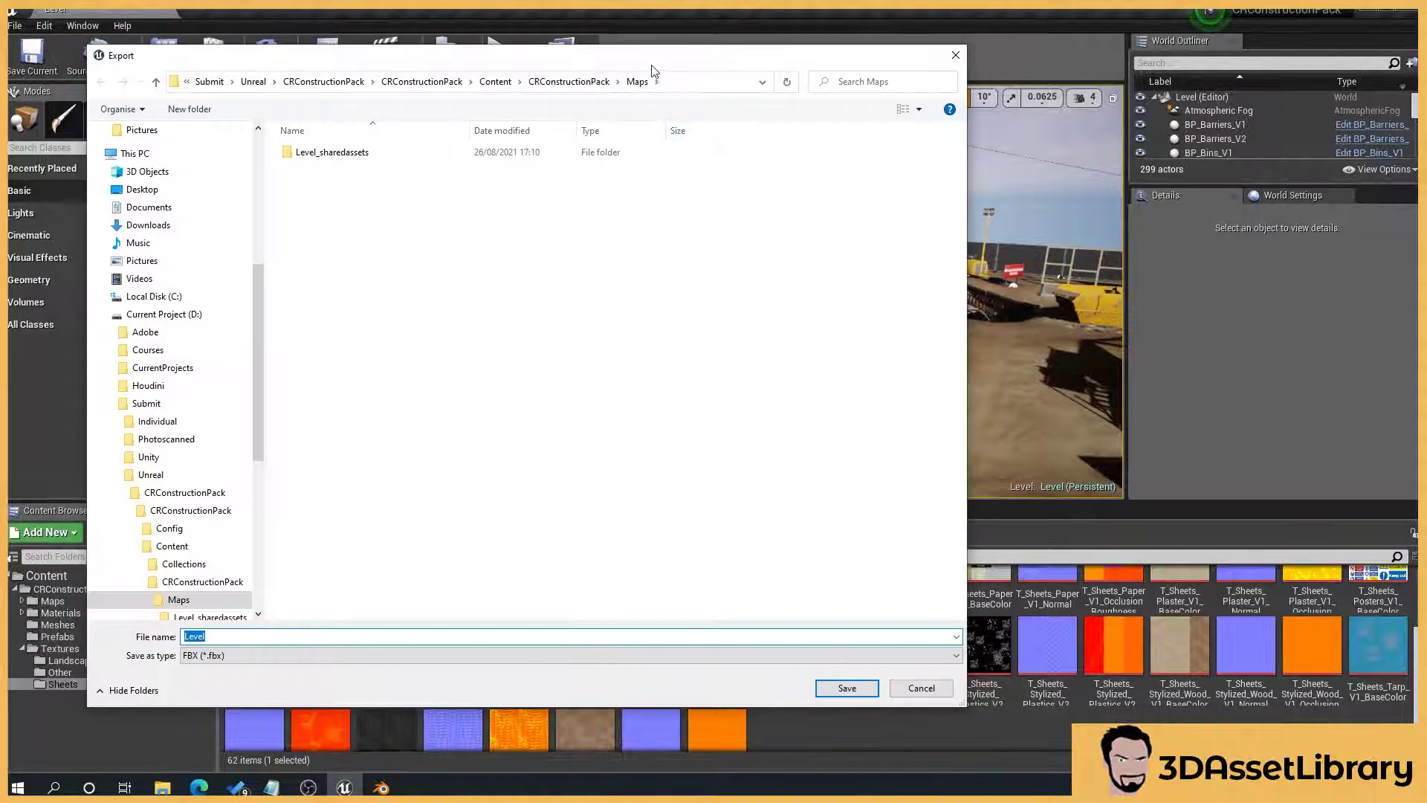
click(635, 89)
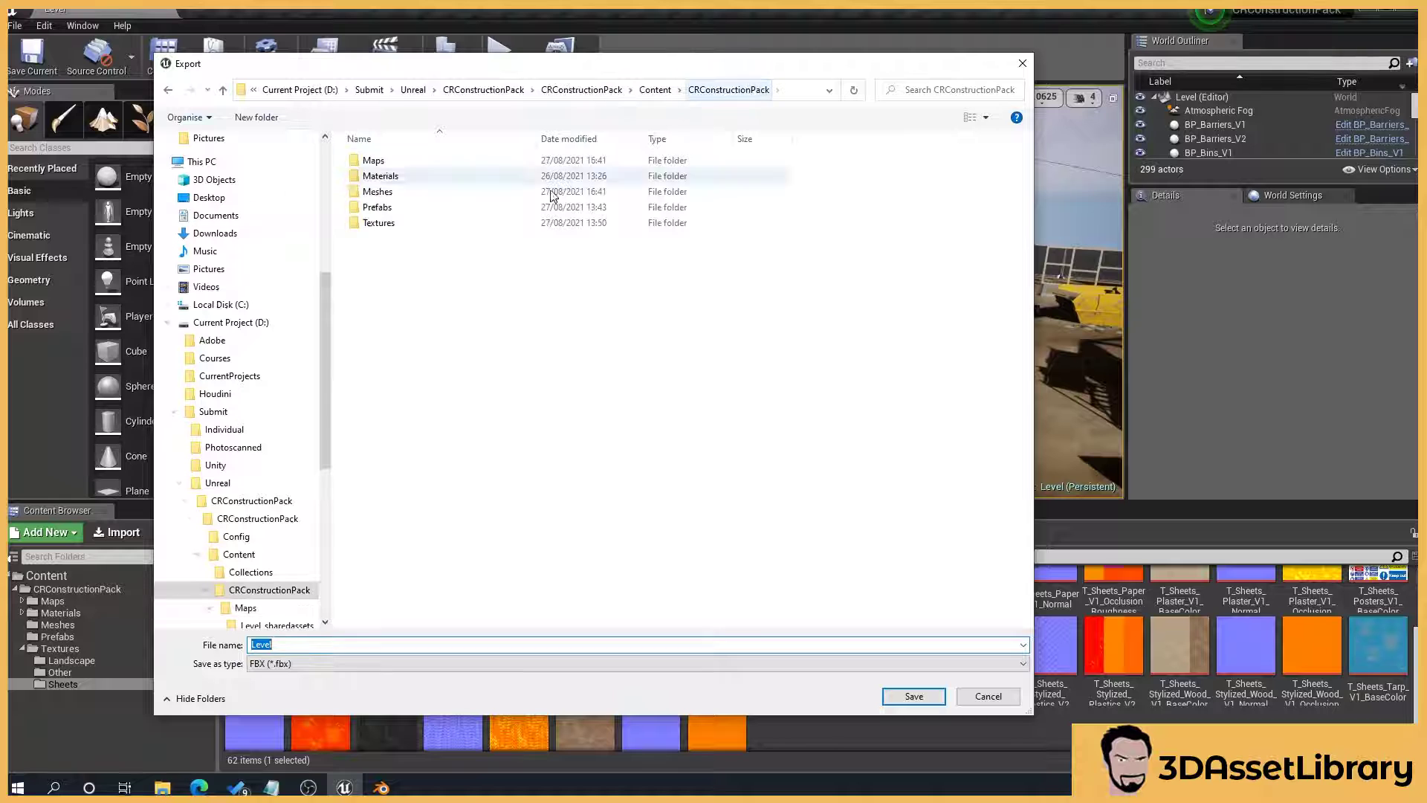
click(655, 89)
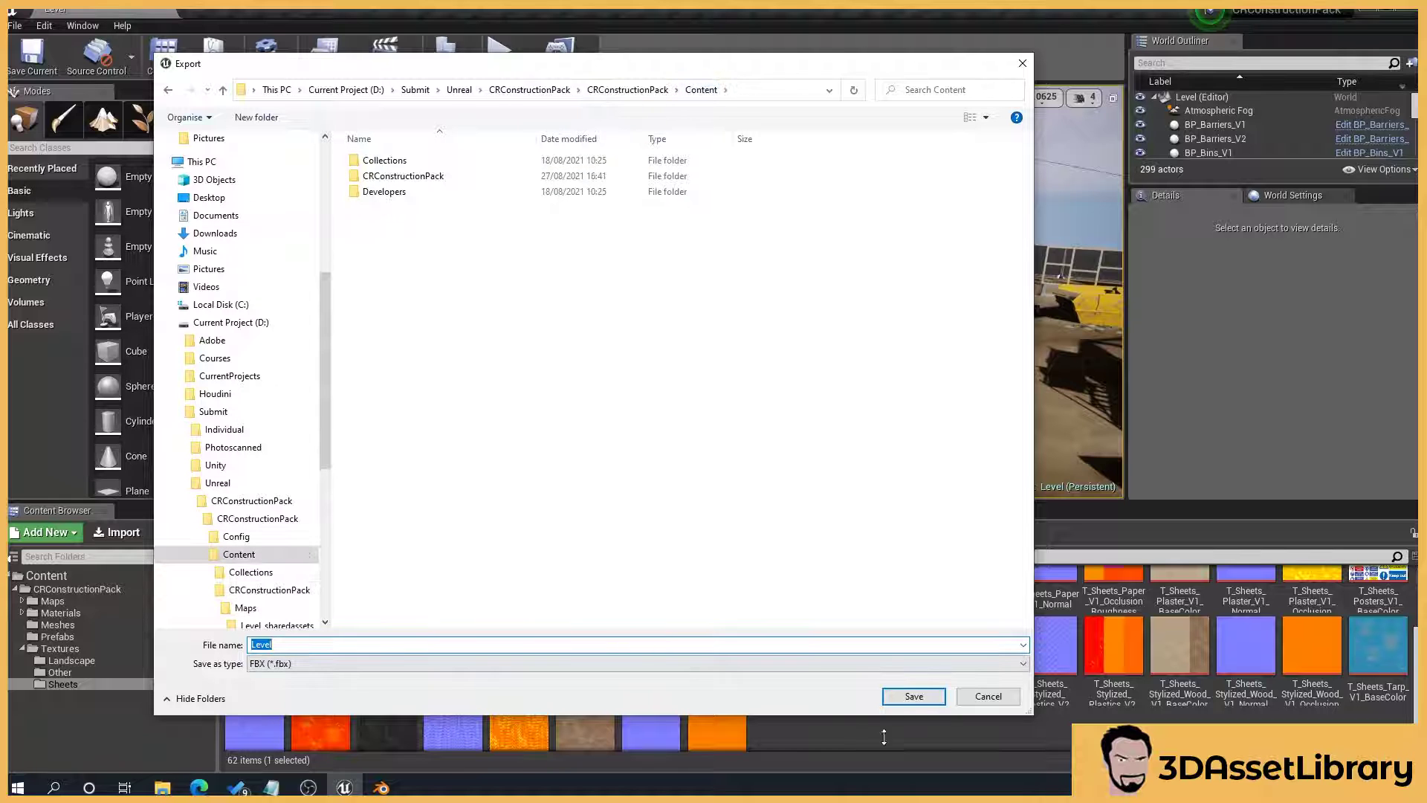
click(914, 696)
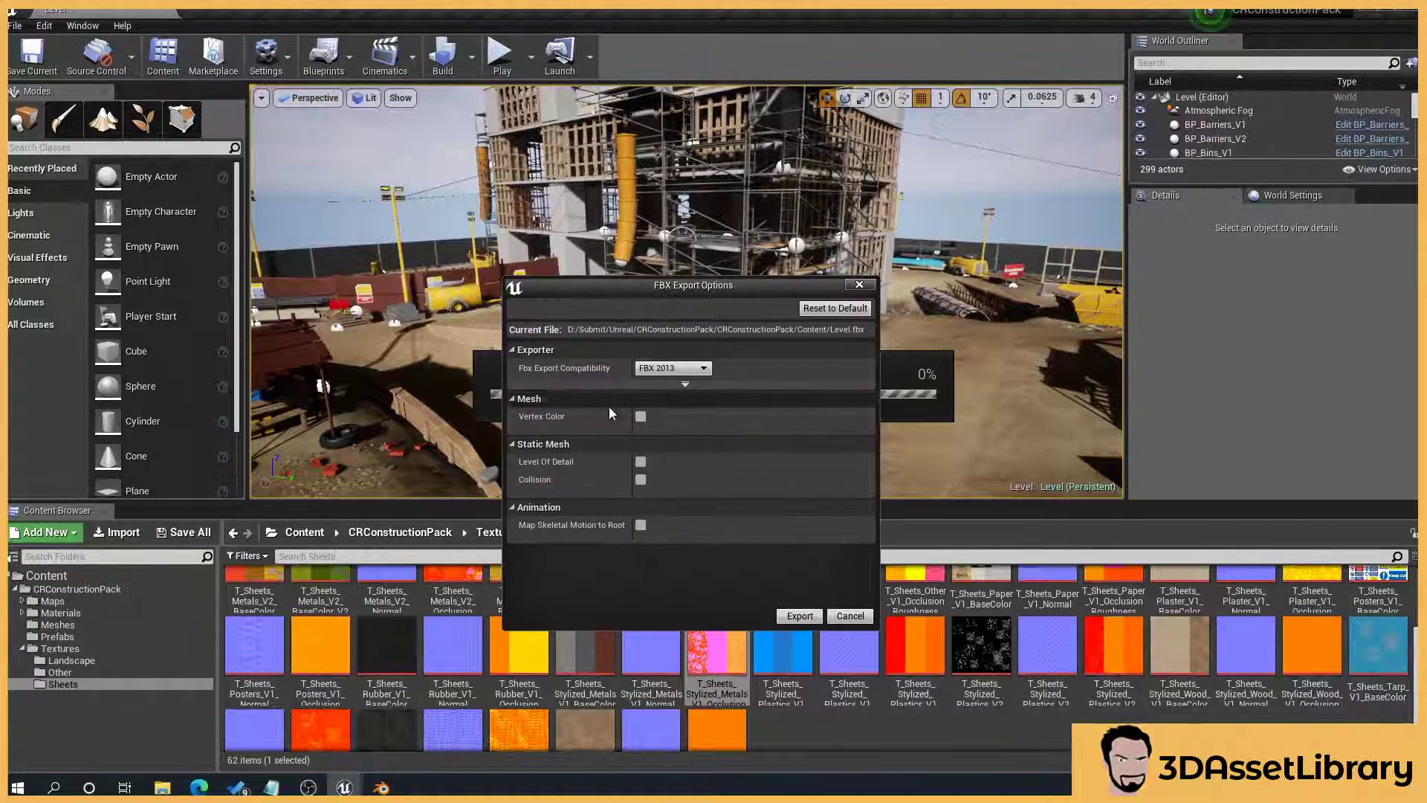
click(800, 616)
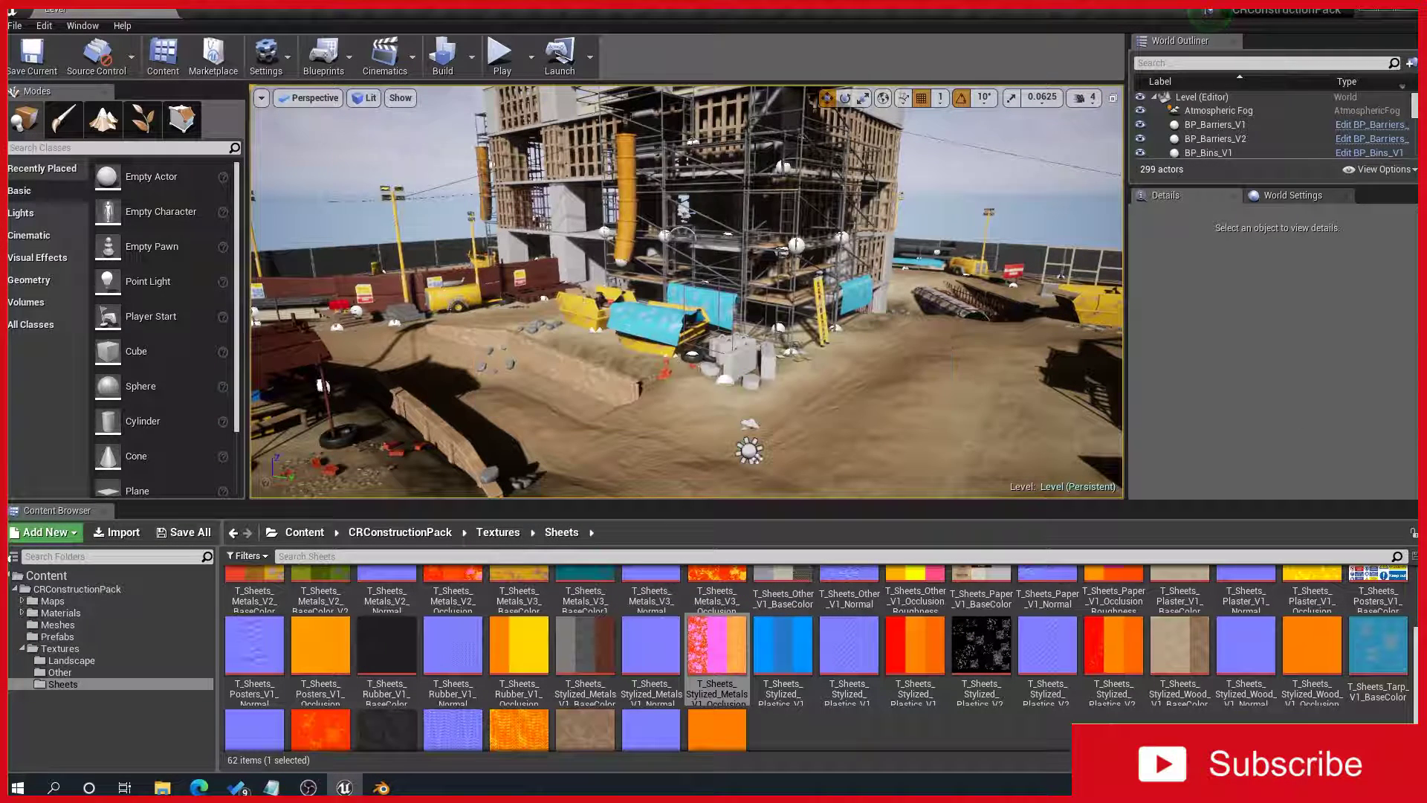
Switch to Blender and import Level.fbx from D:\Submit\Unreal\CRConstructionPack\ into the empty scene
click(381, 788)
click(33, 26)
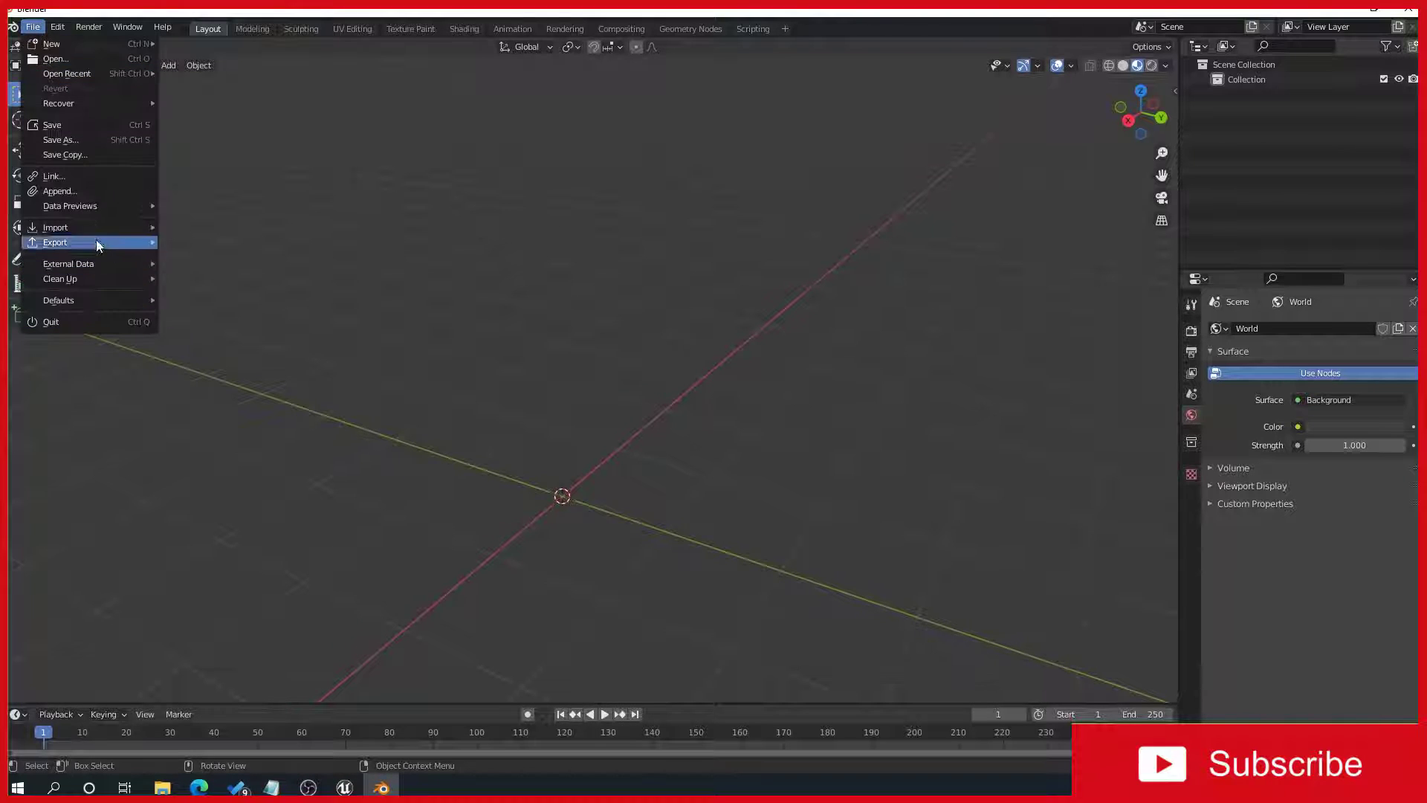
mouse_move(95, 229)
click(287, 332)
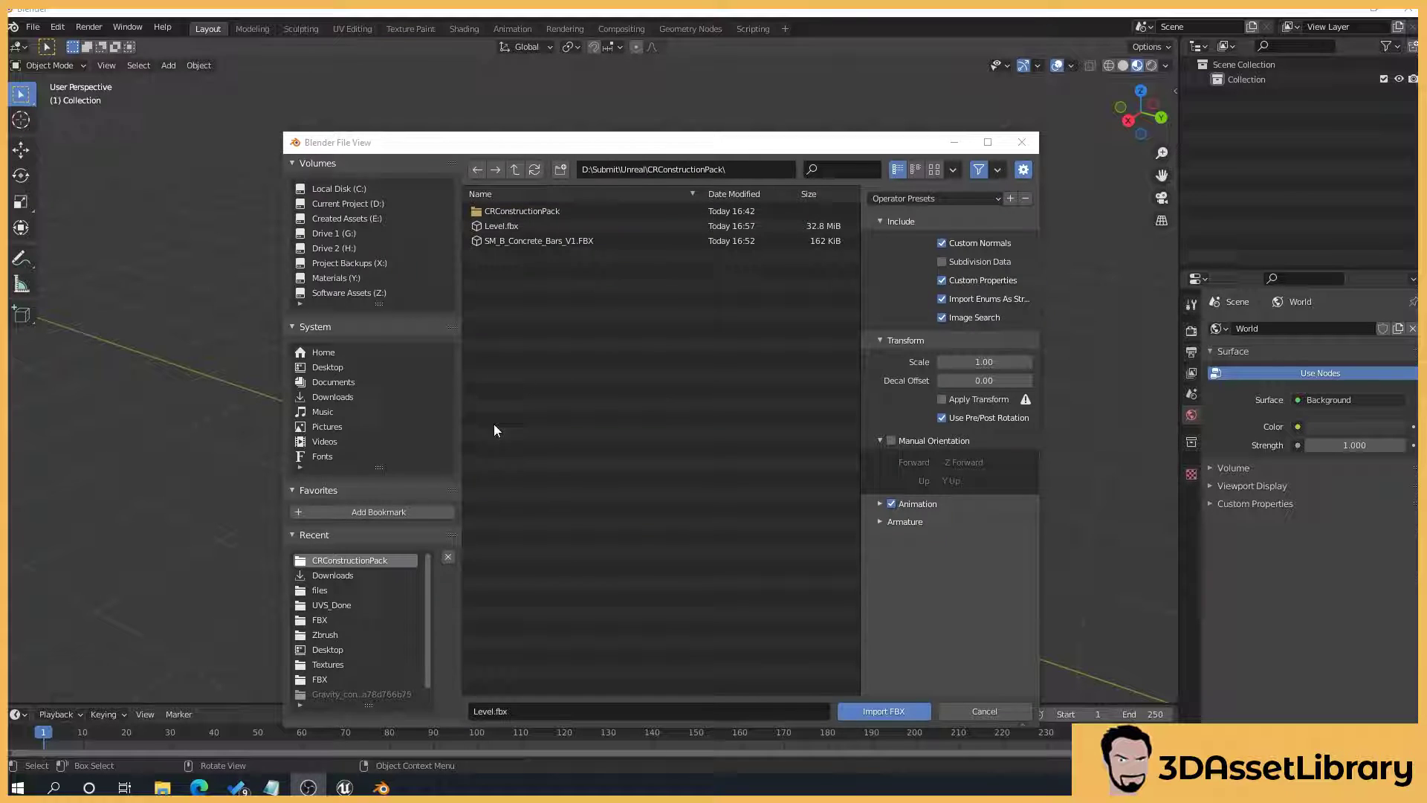
double_click(501, 230)
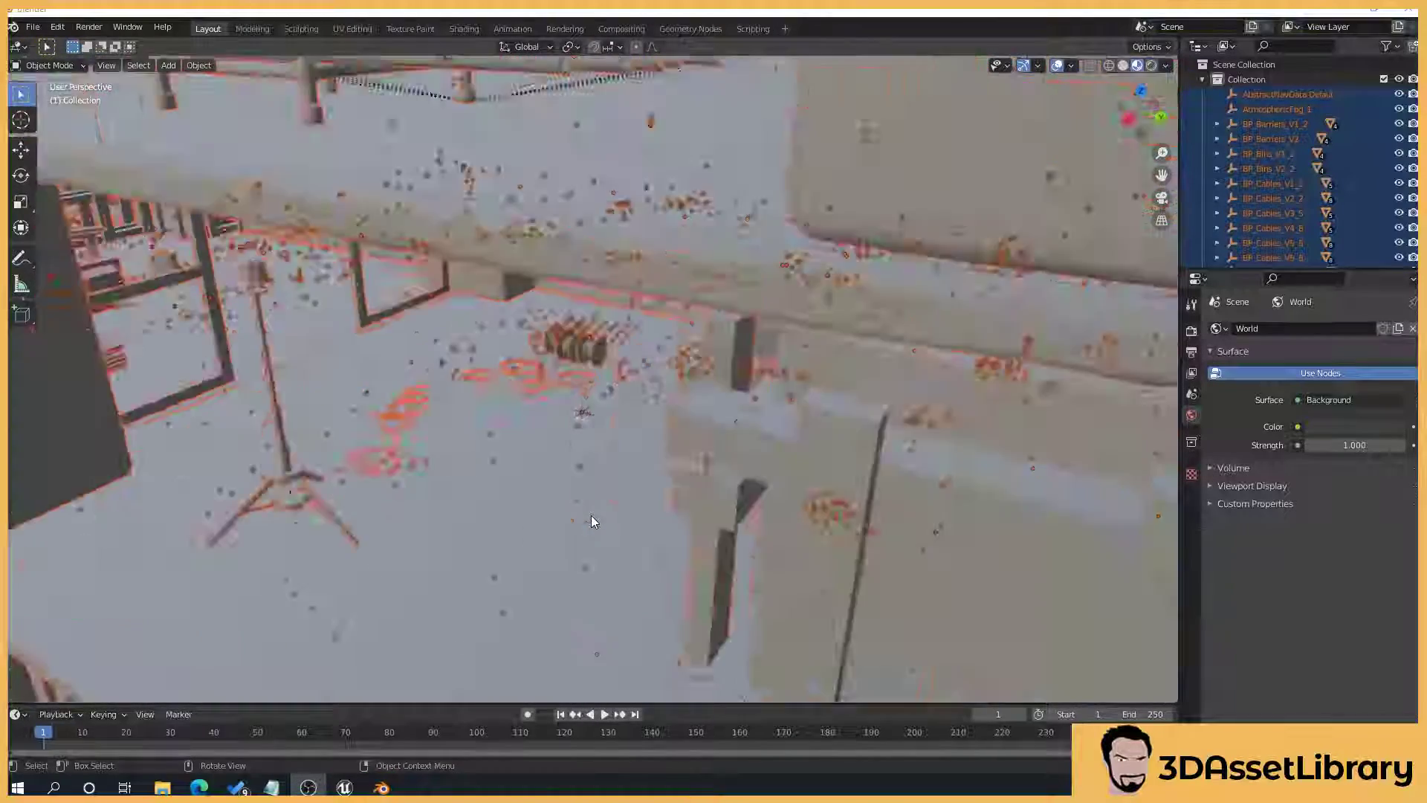
Examine the imported construction site and the material assigned to one of the building's concrete columns
key(Home)
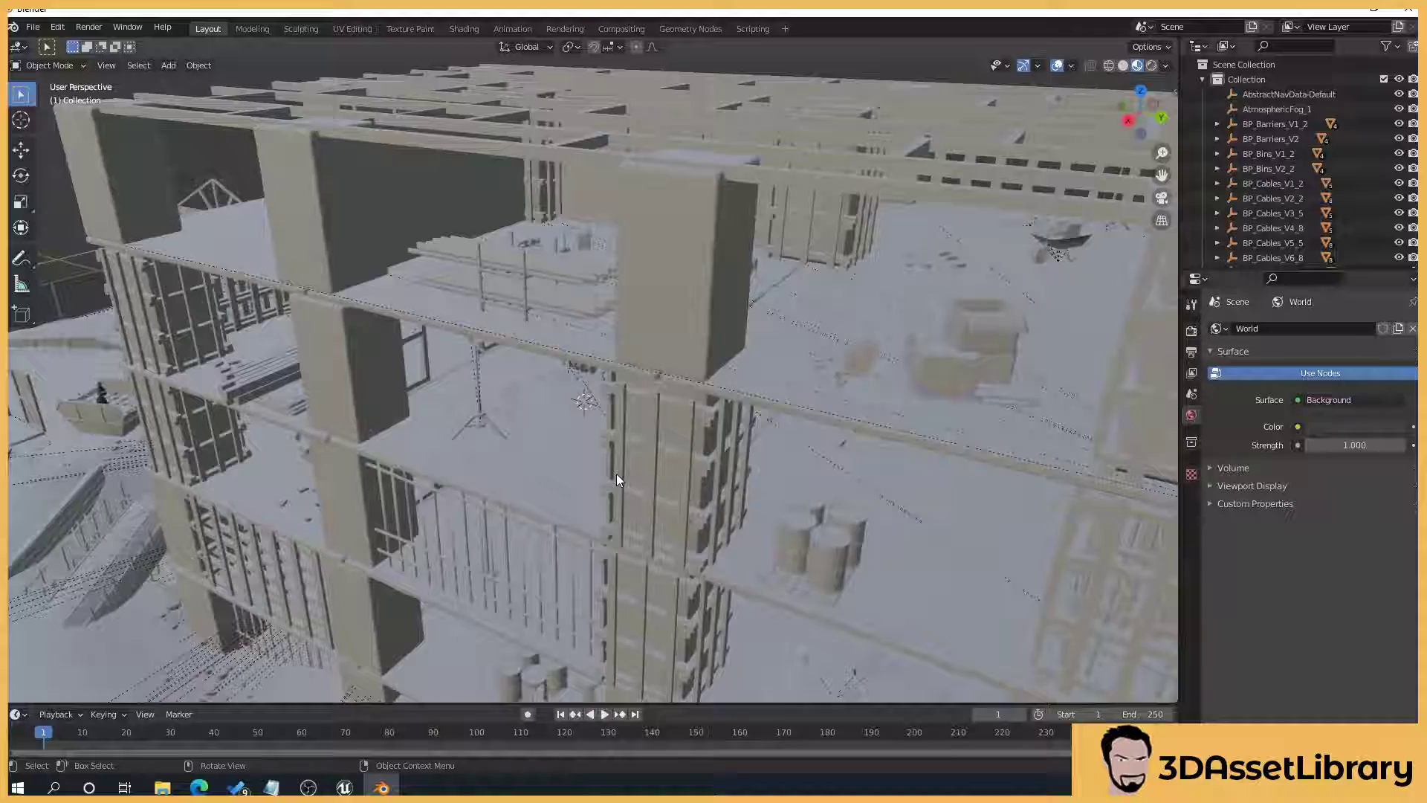
scroll(617, 474, down, 3)
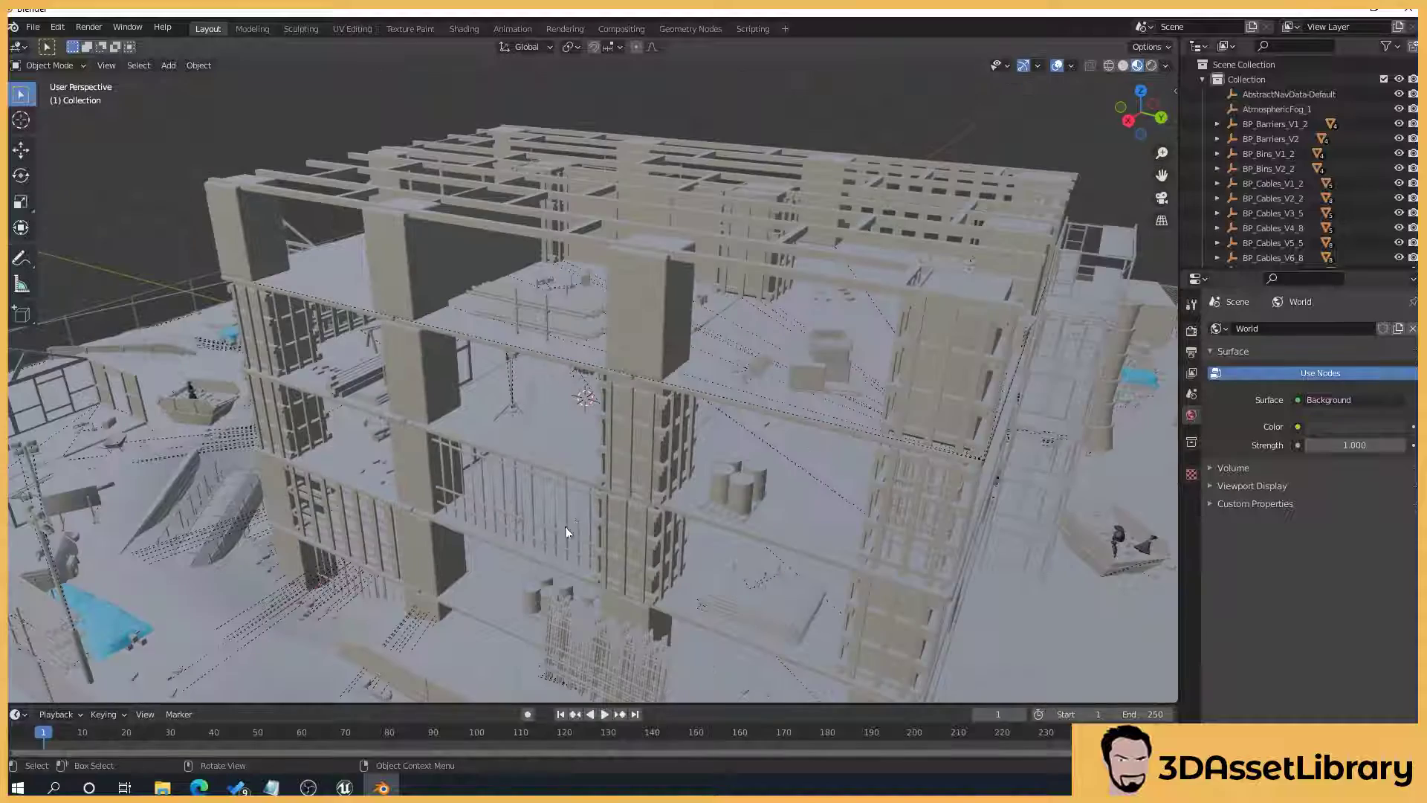
middle_drag(565, 526, 436, 452)
click(1212, 156)
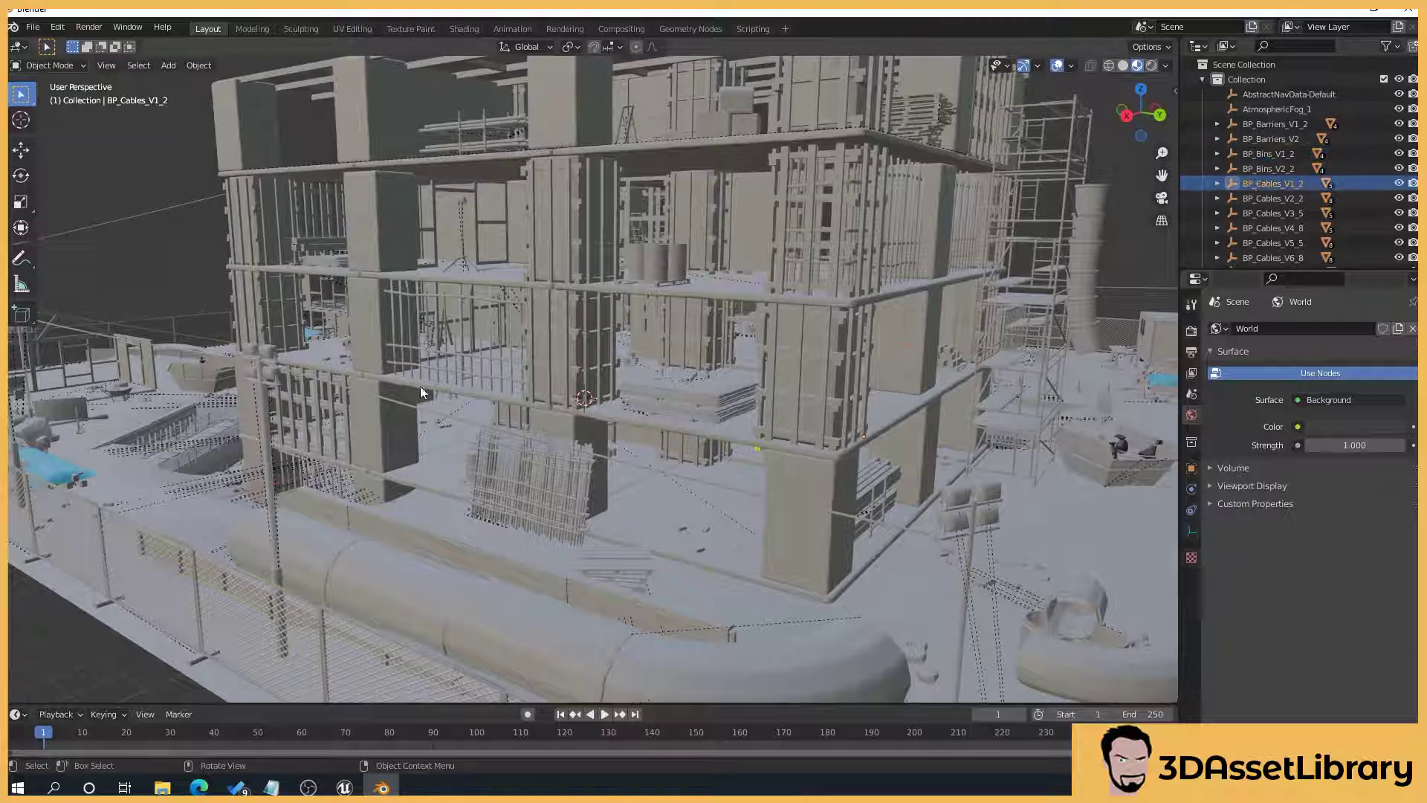
click(381, 466)
scroll(710, 384, up, 5)
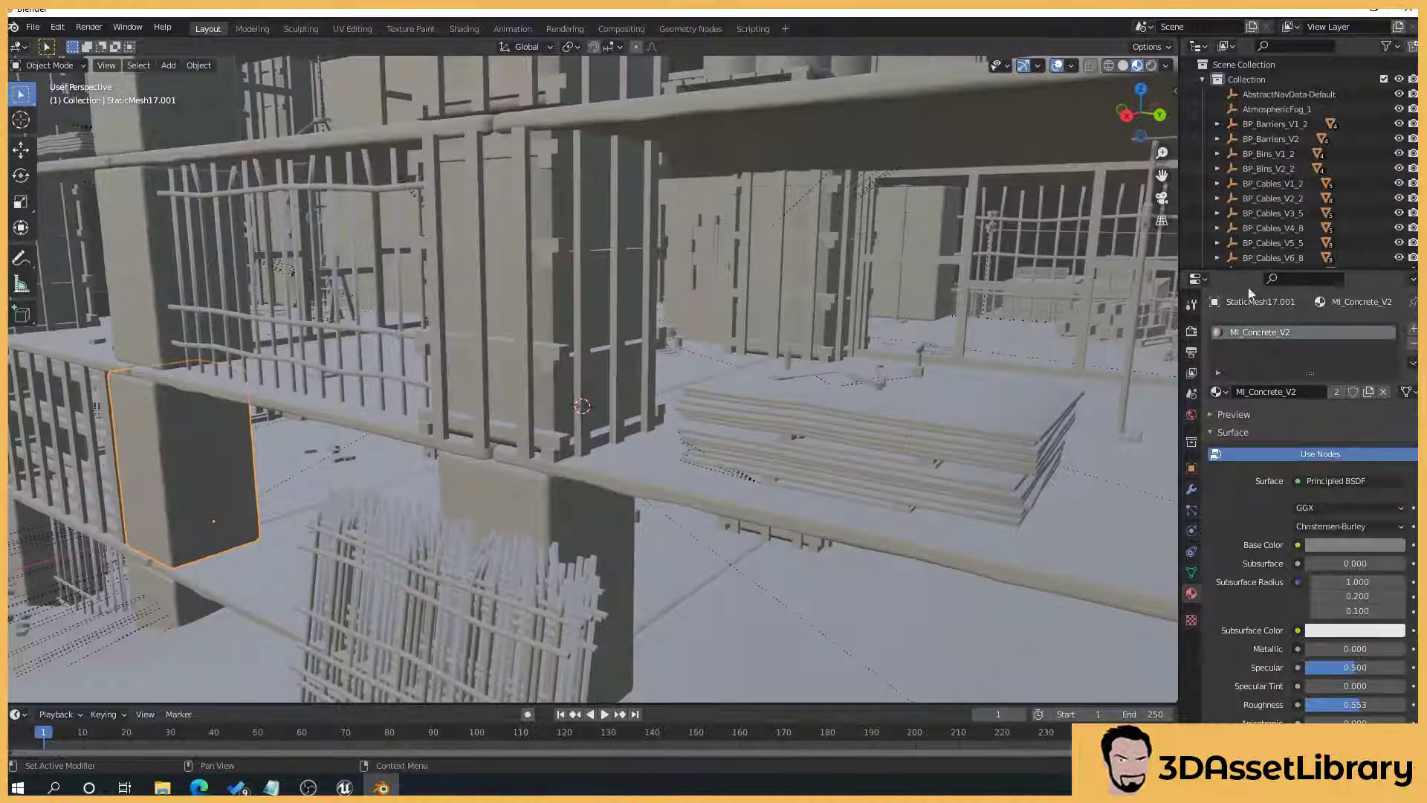
middle_drag(835, 409, 744, 323)
scroll(519, 341, down, 2)
middle_drag(849, 265, 238, 360)
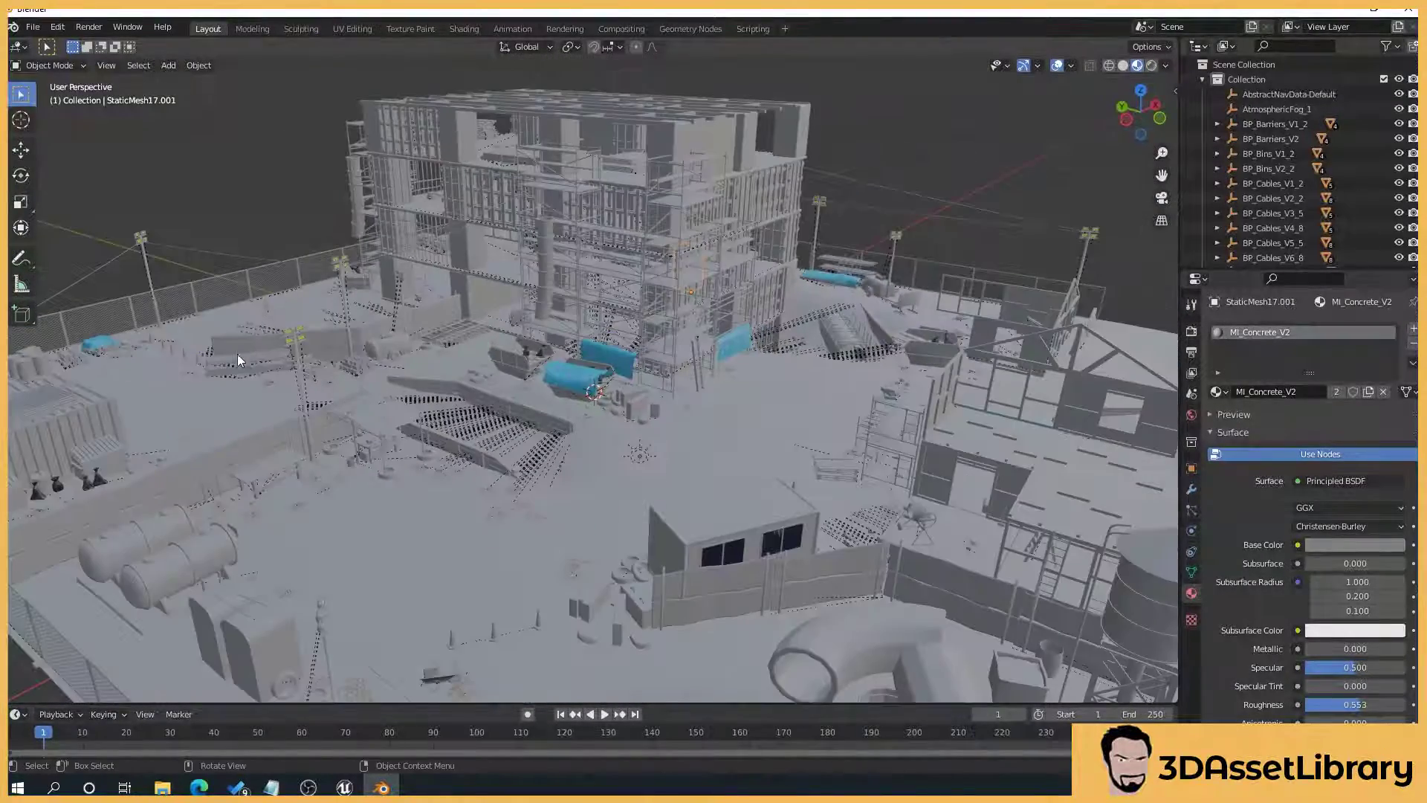
Inspect the tarp-covered skip area and the material of a concrete barrier block beside it
scroll(654, 305, up, 2)
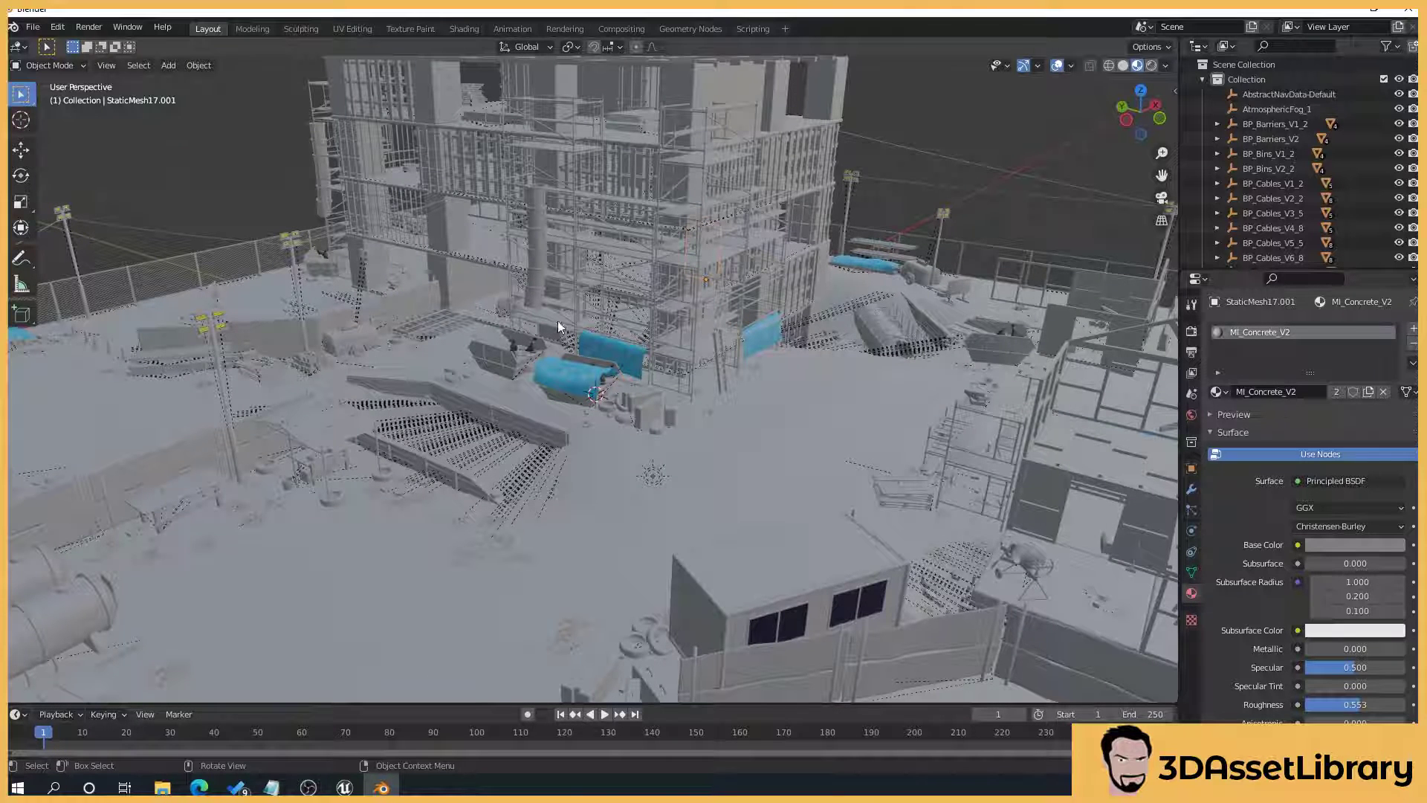
scroll(764, 382, up, 2)
scroll(647, 445, down, 1)
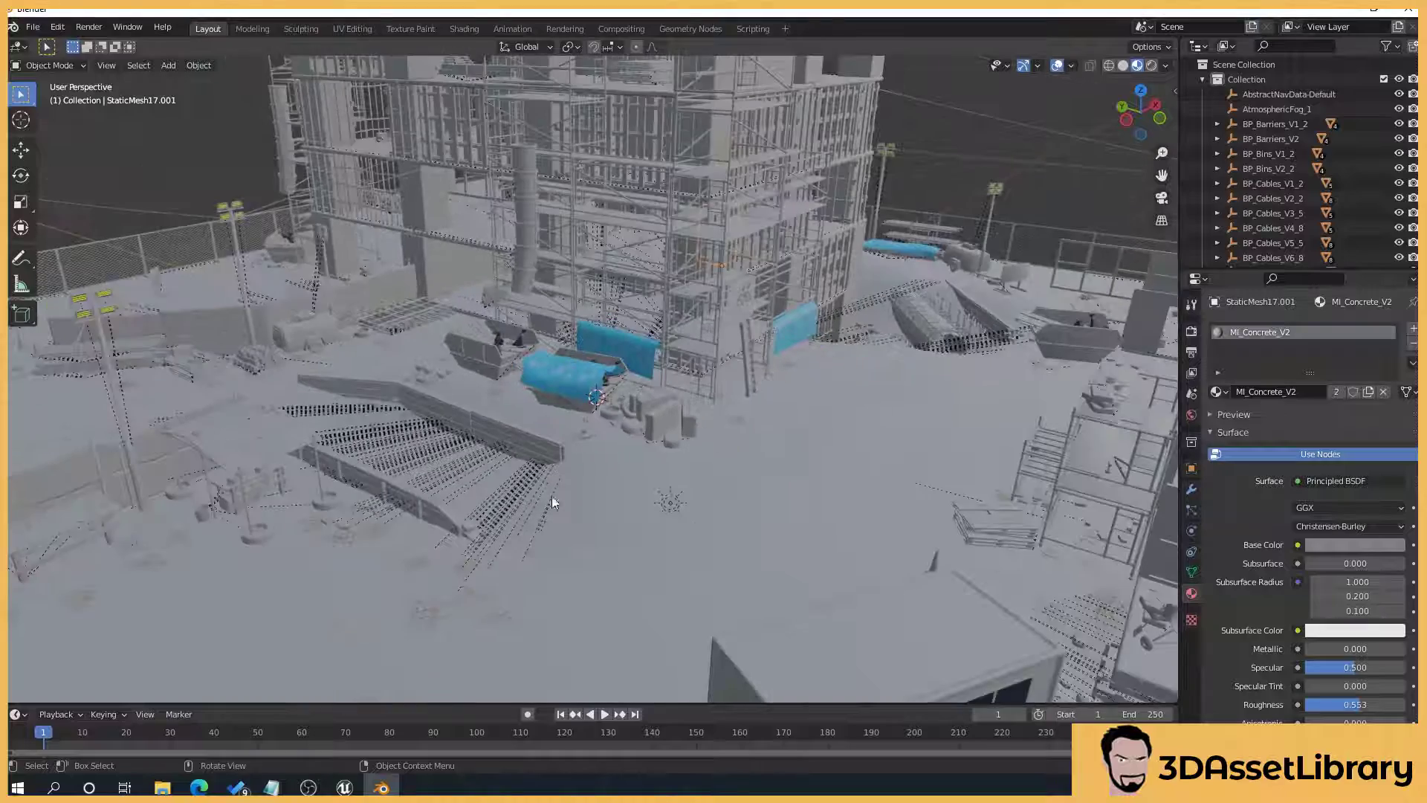
scroll(681, 449, up, 5)
scroll(681, 449, up, 2)
scroll(1010, 527, down, 1)
click(938, 605)
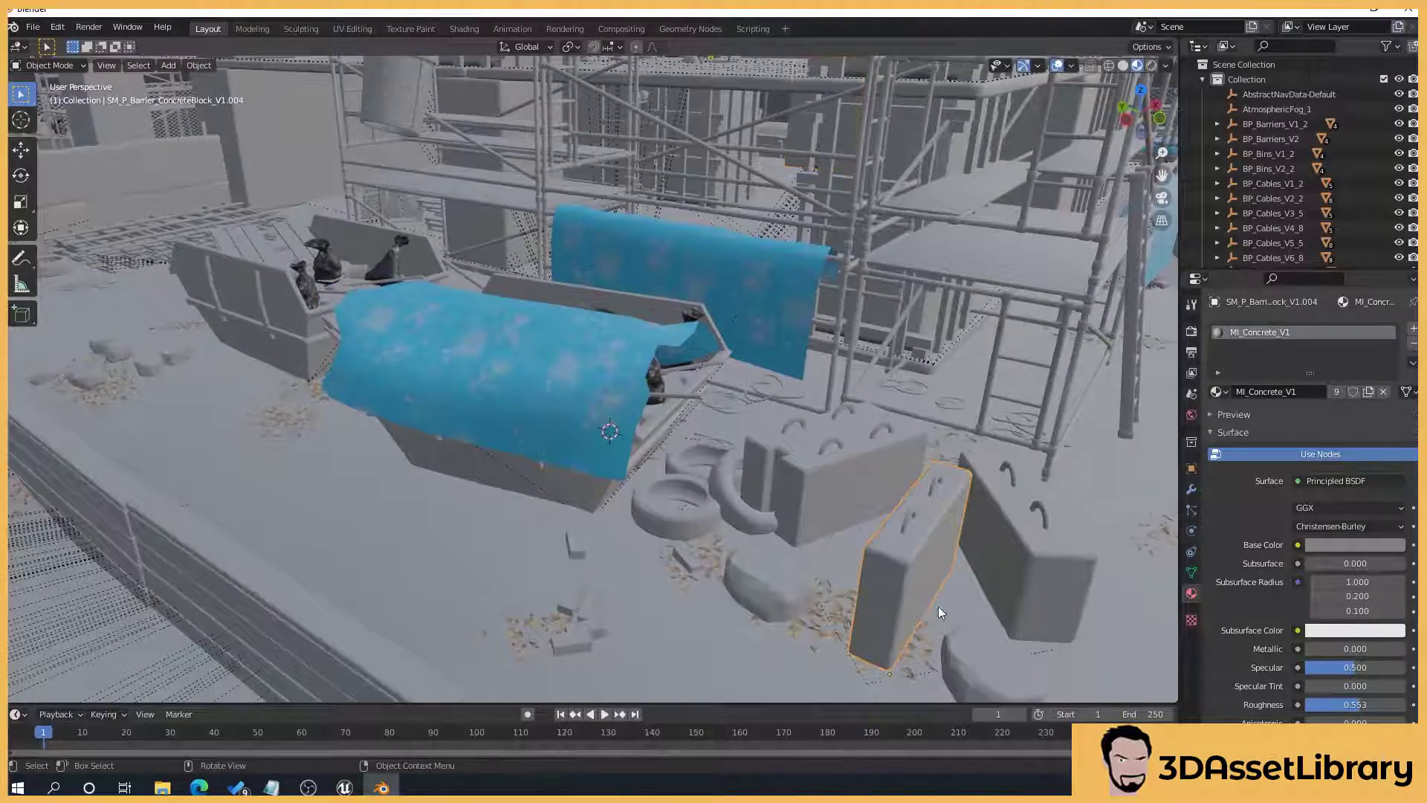
middle_drag(938, 606, 891, 590)
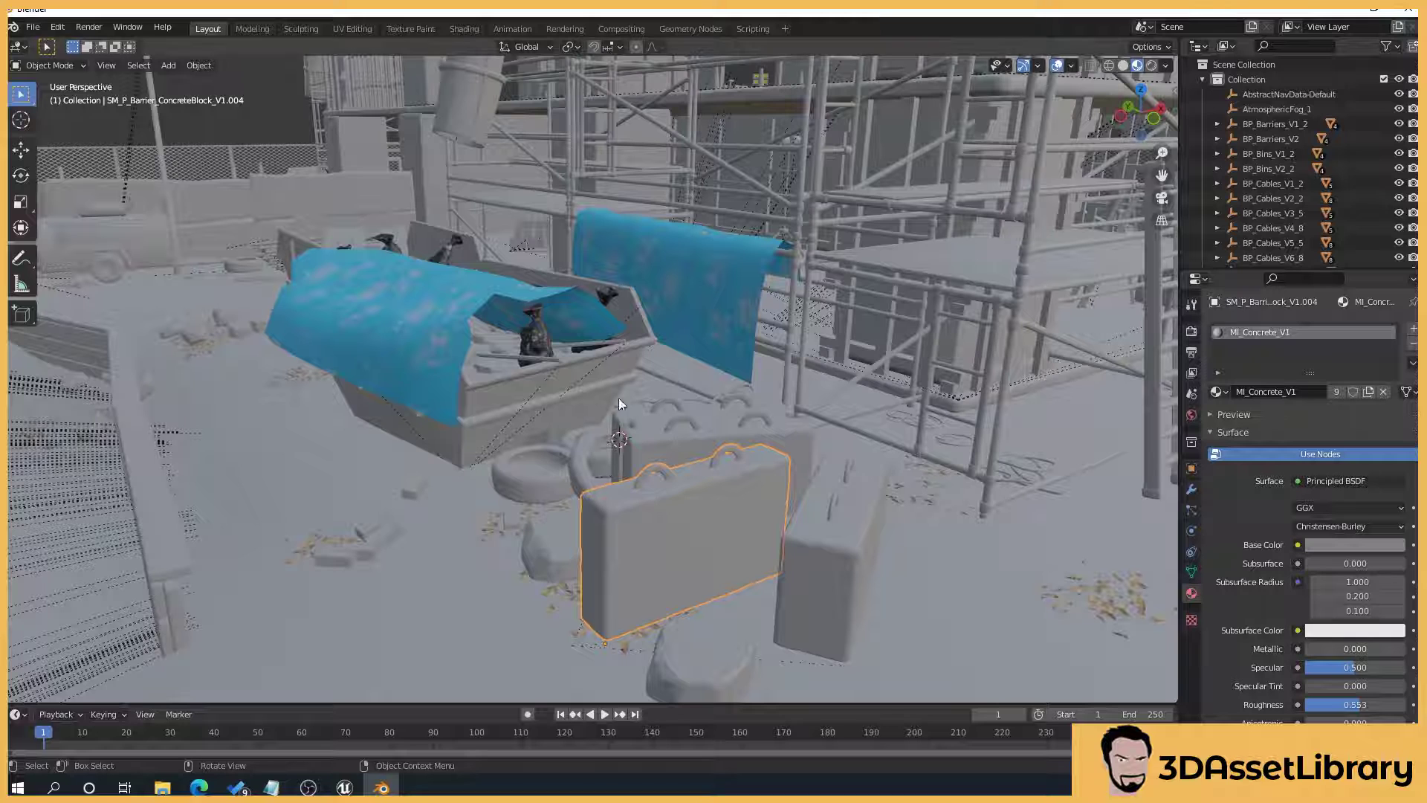
scroll(605, 386, down, 4)
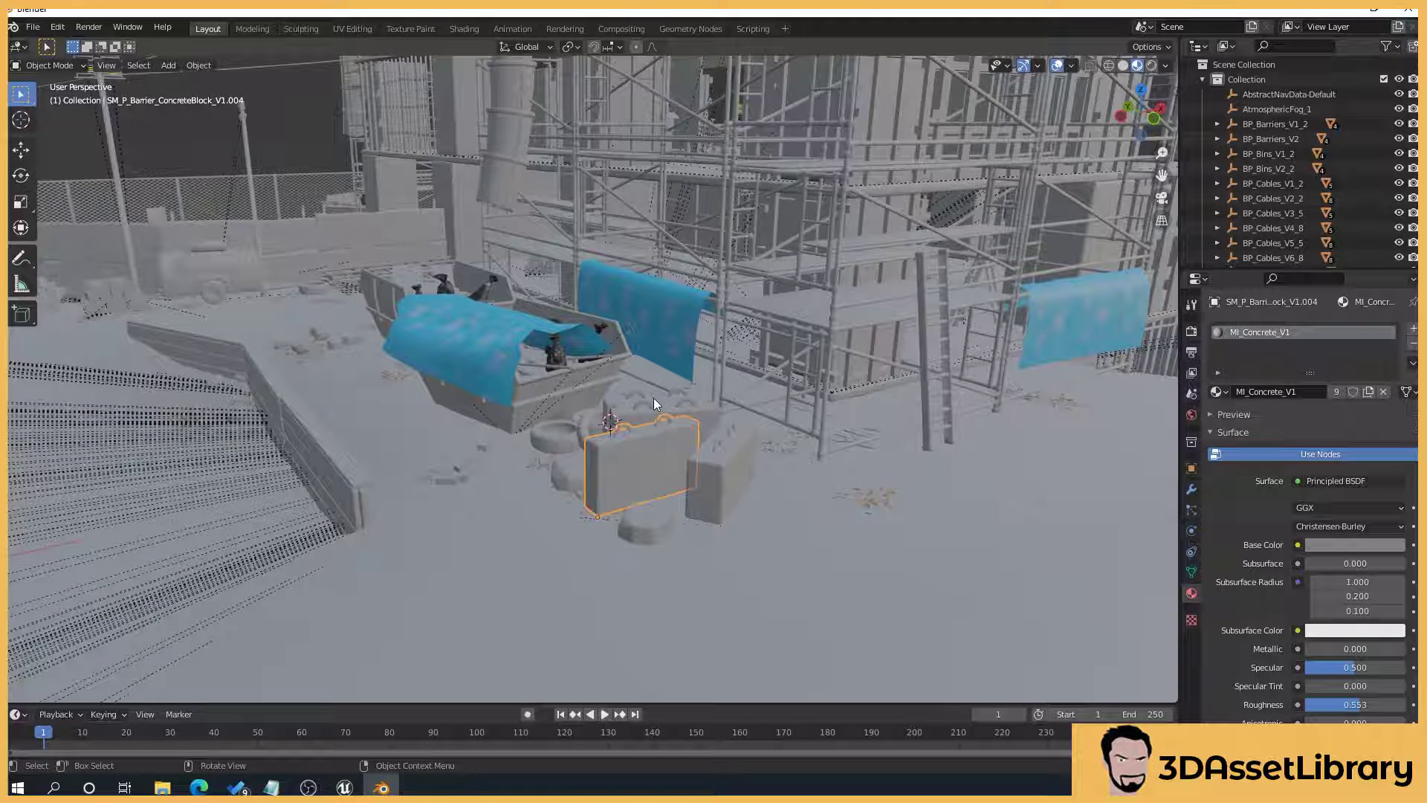
middle_drag(510, 438, 331, 195)
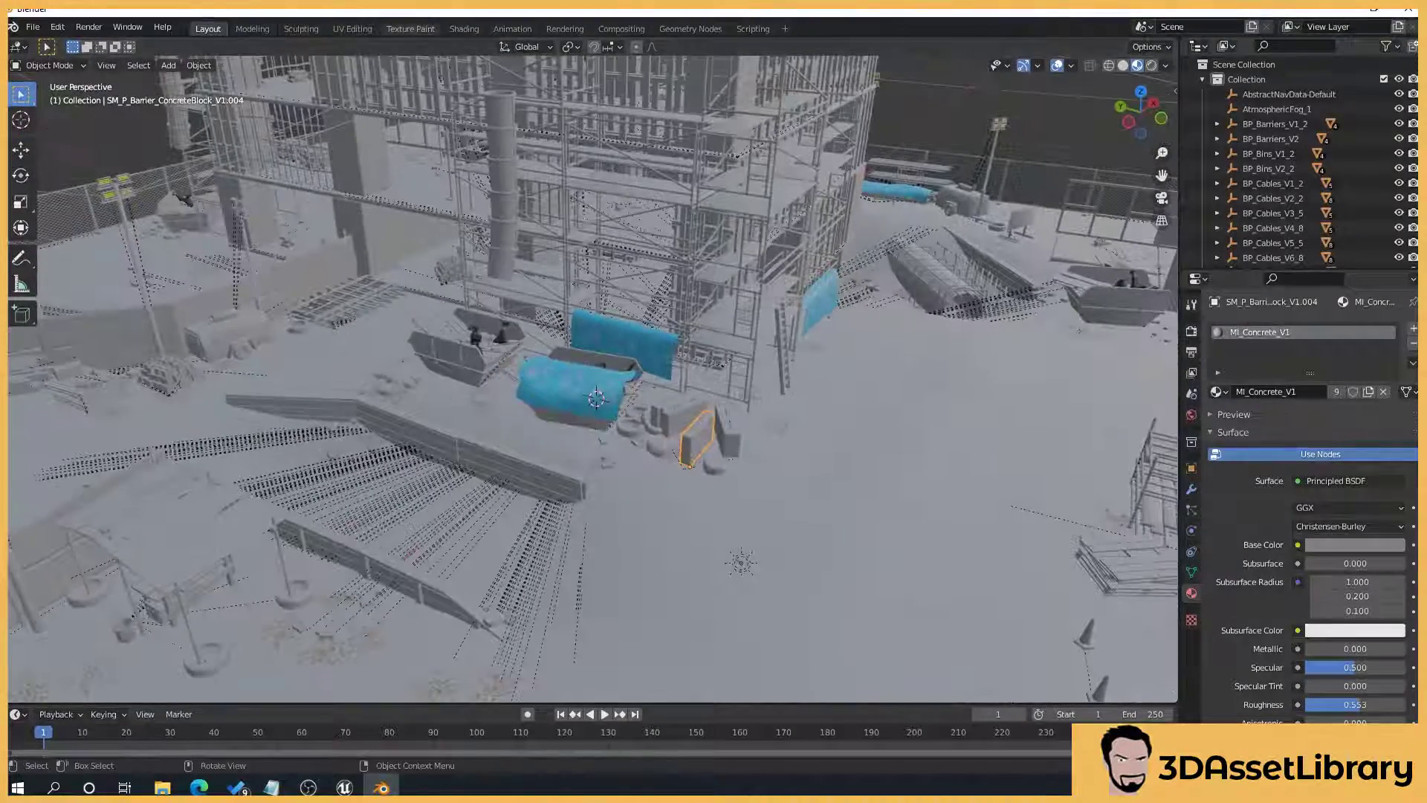